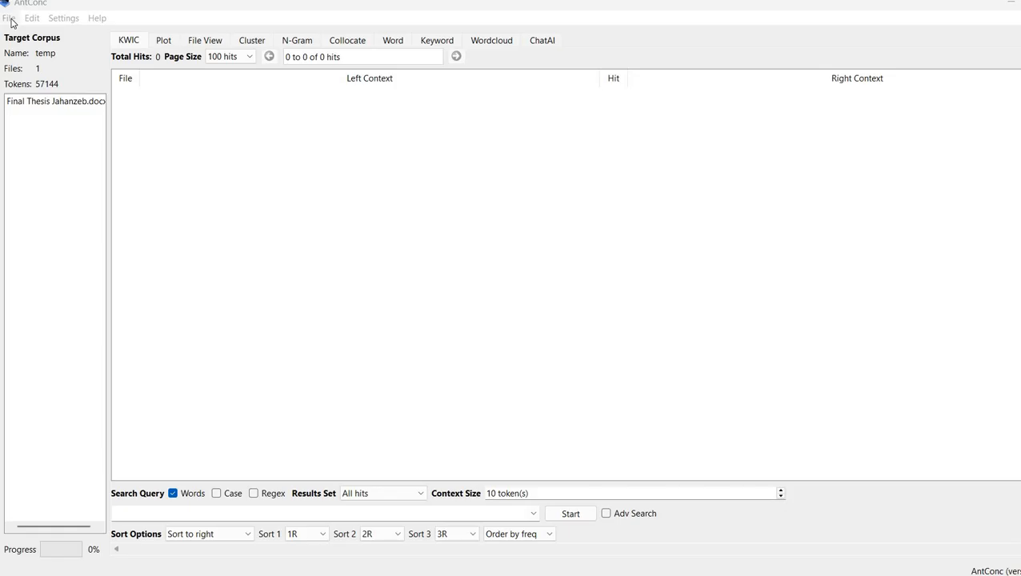
# - Check the available corpus-opening commands and select the loaded thesis document in the target corpus
pyautogui.click(10, 18)
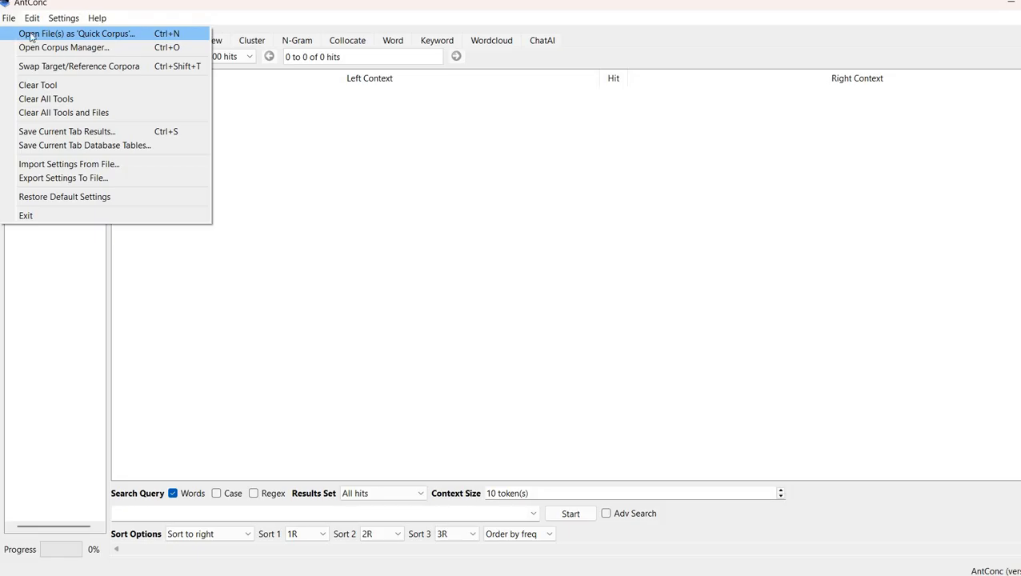
pyautogui.press('Escape')
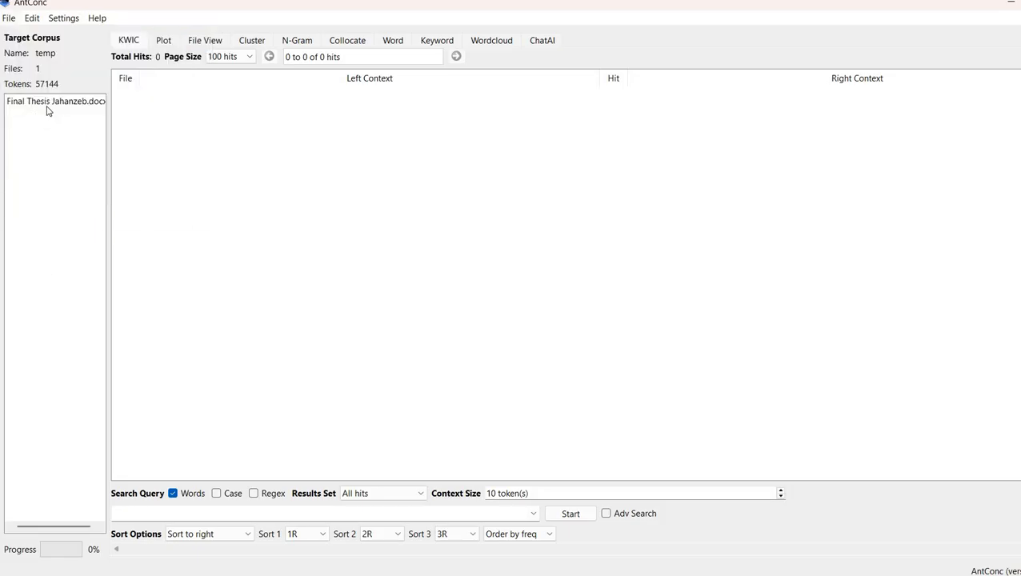
pyautogui.click(48, 107)
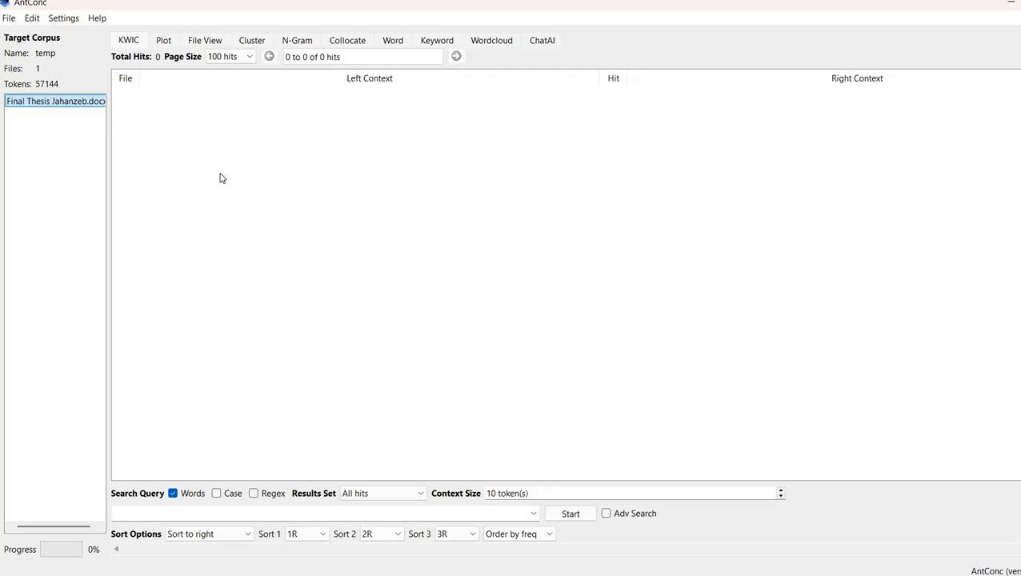
# - Look over the Plot, File View, Cluster, N-Gram, Collocate, Word, Keyword and Wordcloud tools in turn
pyautogui.click(159, 45)
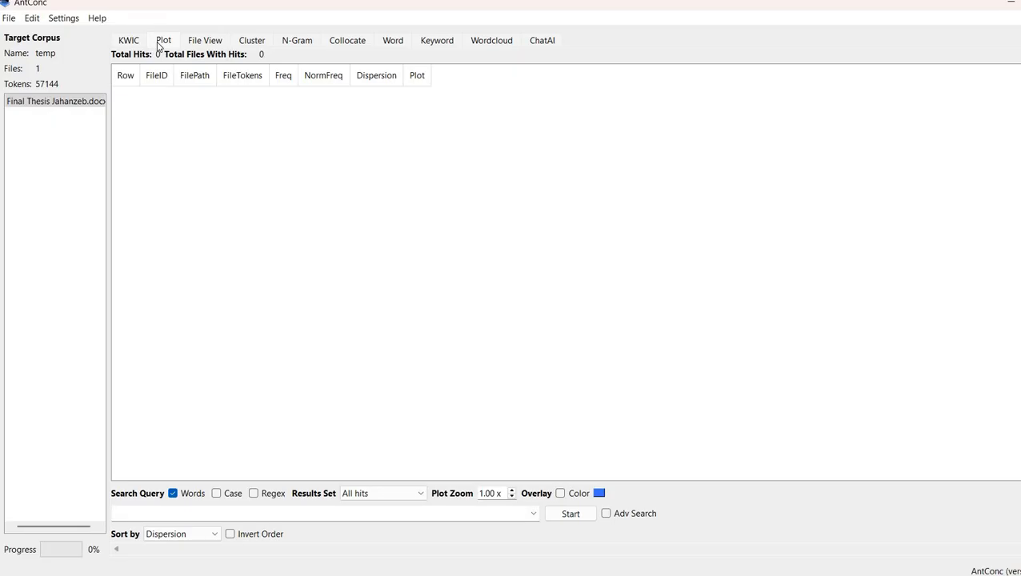
pyautogui.click(206, 41)
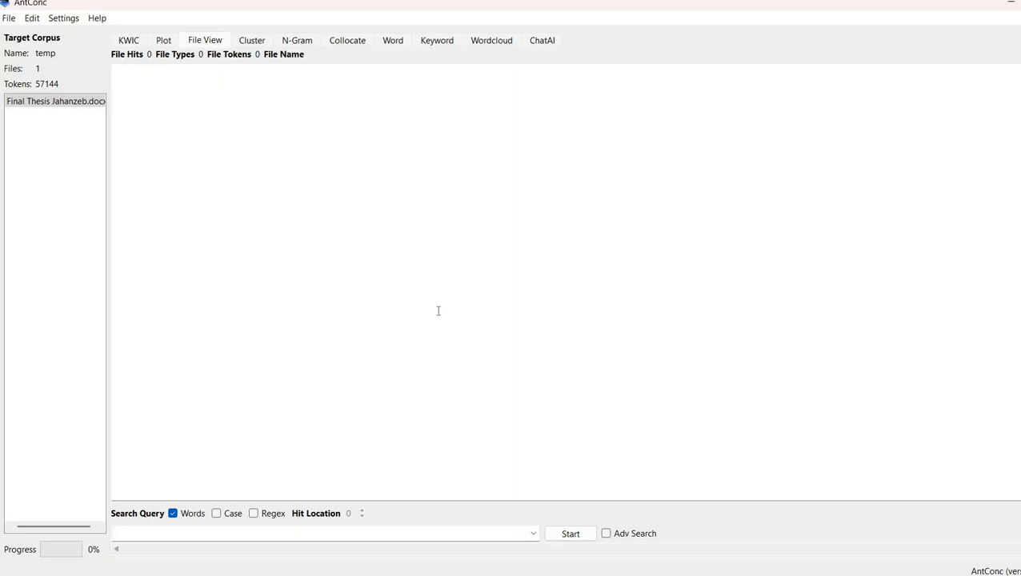
pyautogui.click(253, 42)
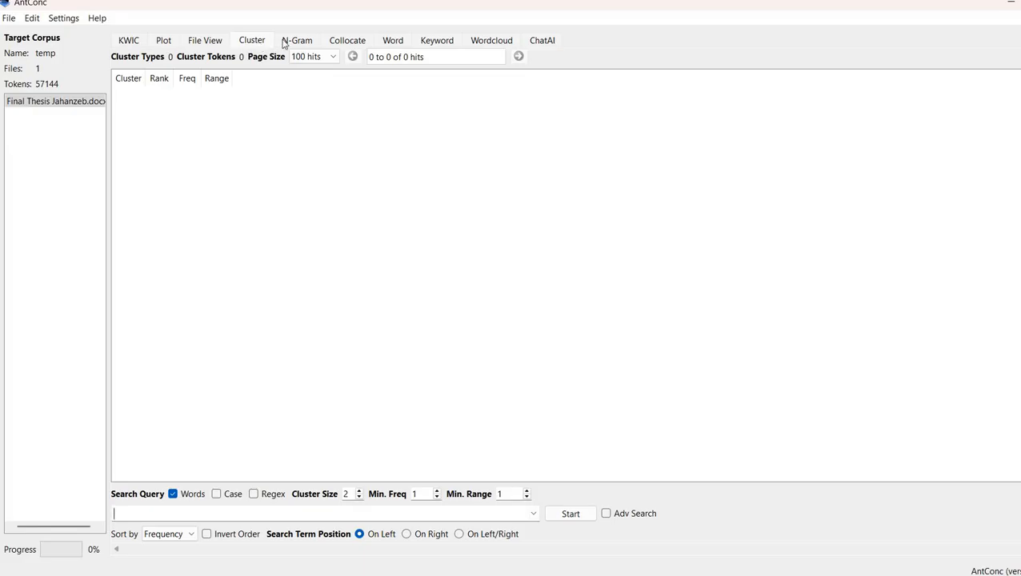
pyautogui.click(312, 44)
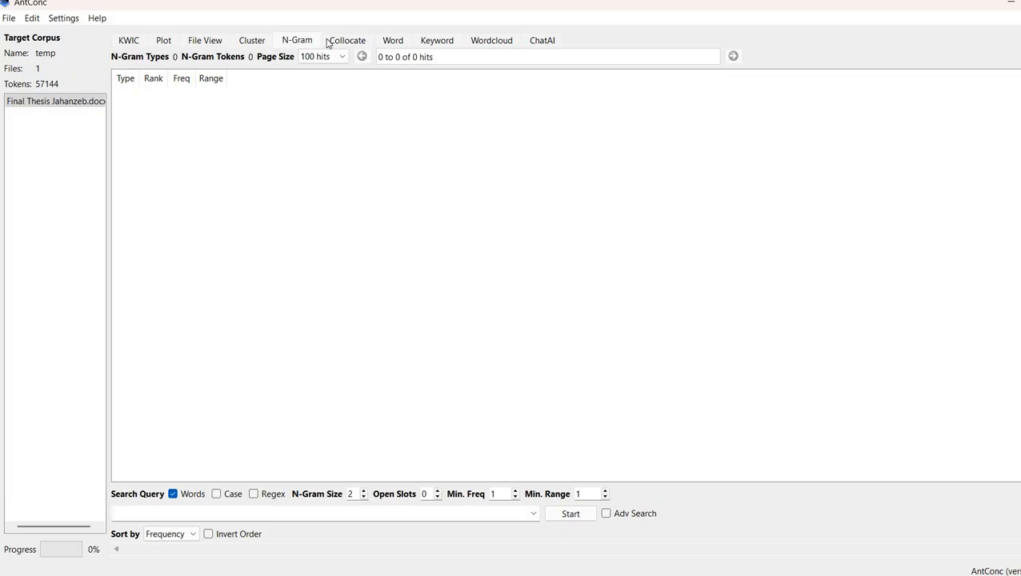
pyautogui.click(344, 44)
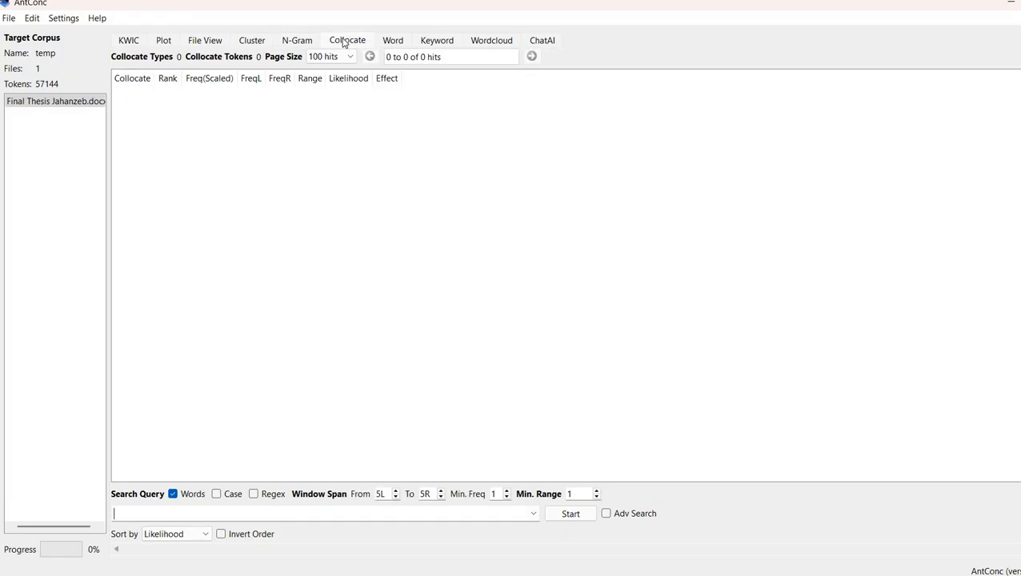
pyautogui.click(394, 41)
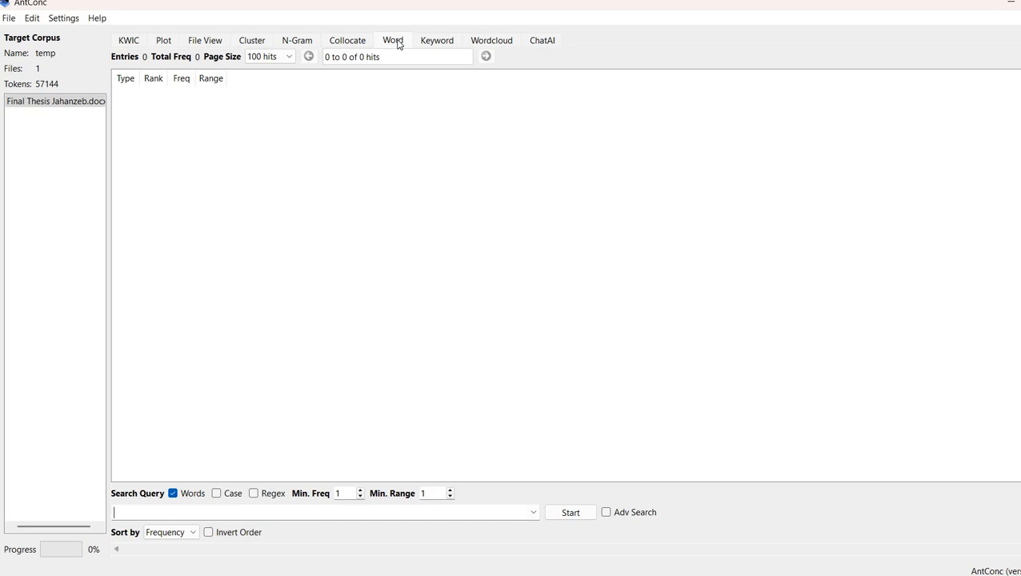
pyautogui.click(438, 42)
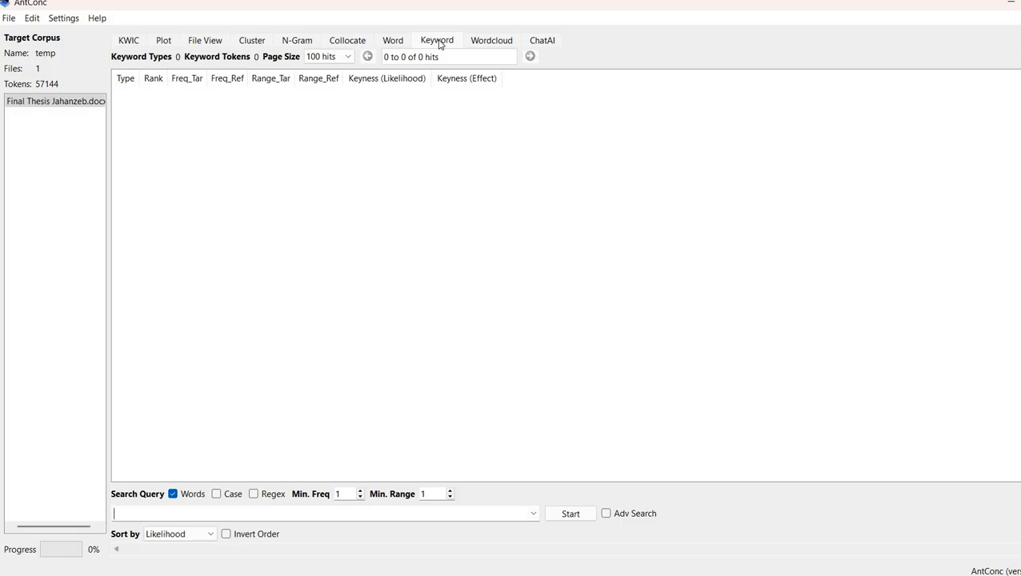
pyautogui.click(503, 42)
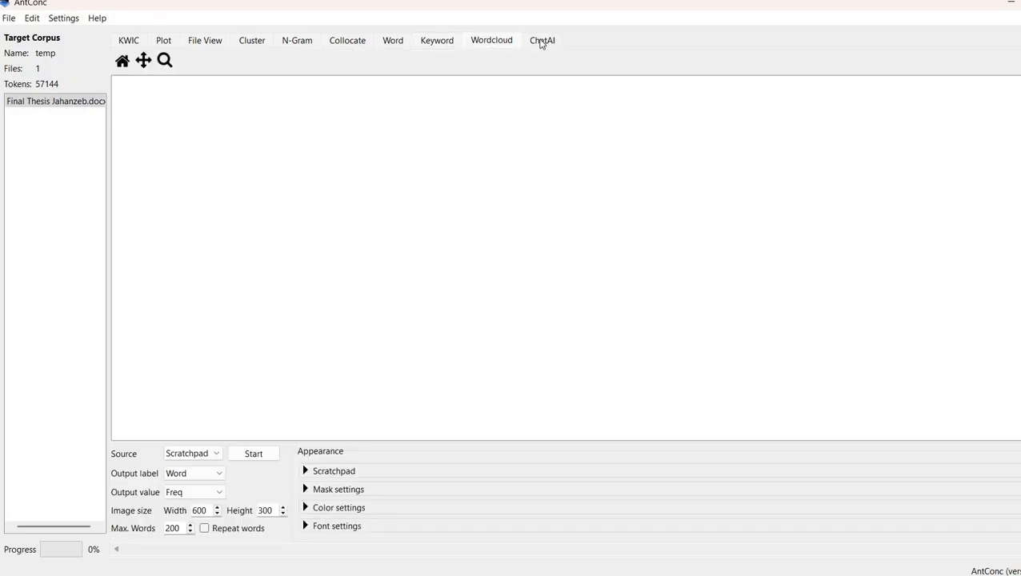
# - Run a KWIC search for "hate" in the corpus and skim the first page of concordance lines
pyautogui.click(129, 41)
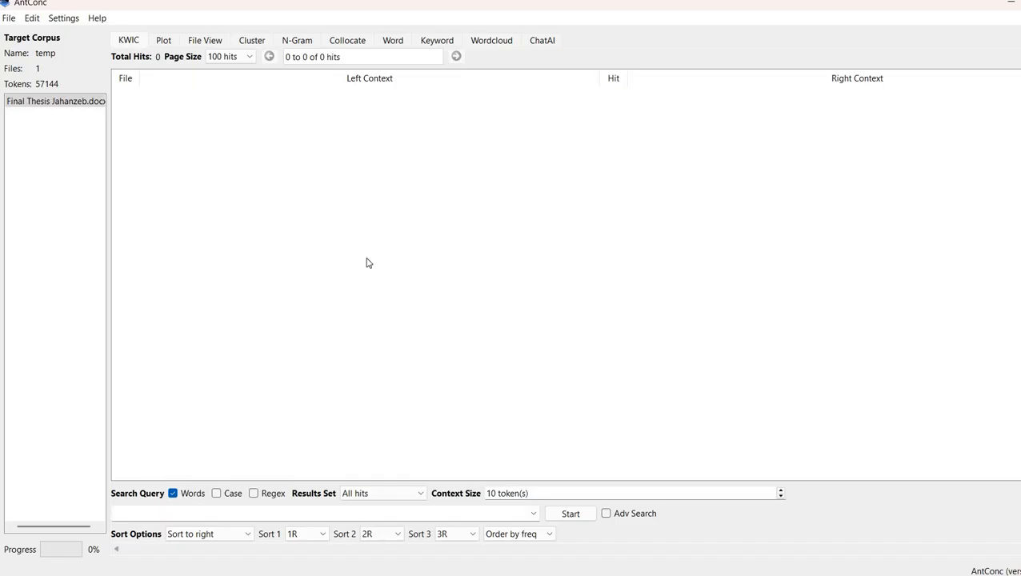
pyautogui.click(570, 513)
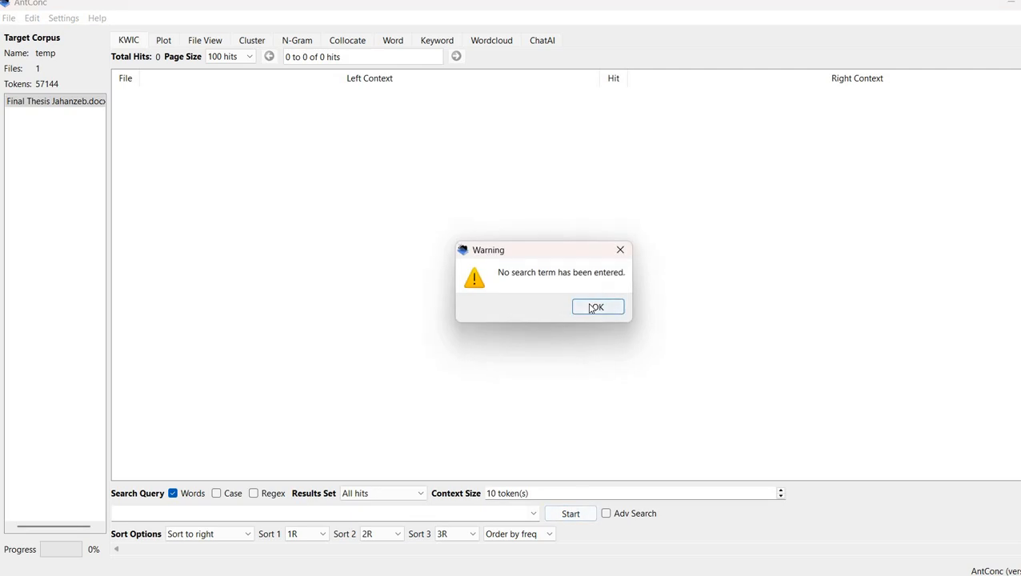
pyautogui.click(593, 308)
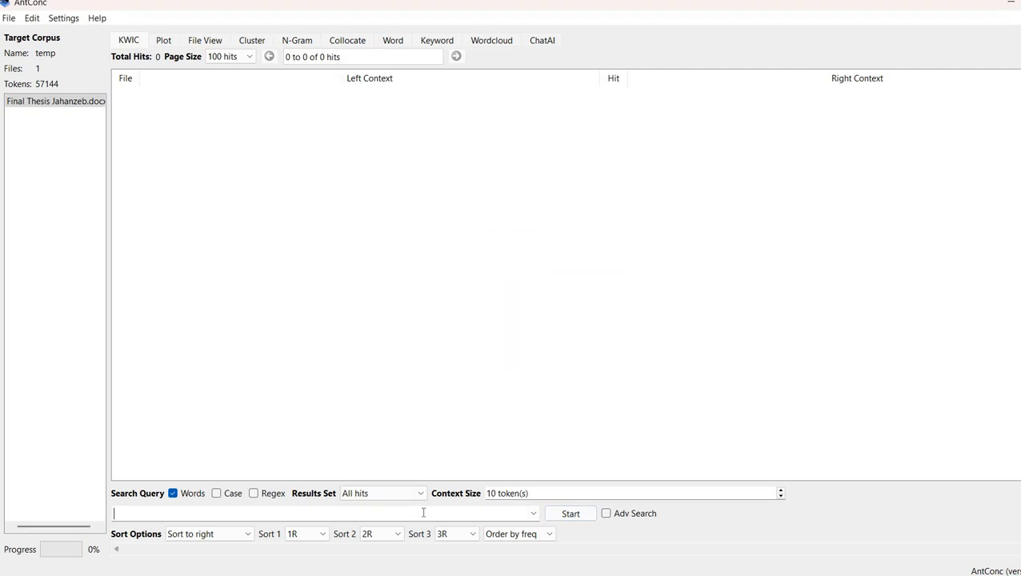
pyautogui.write('hate')
pyautogui.click(582, 517)
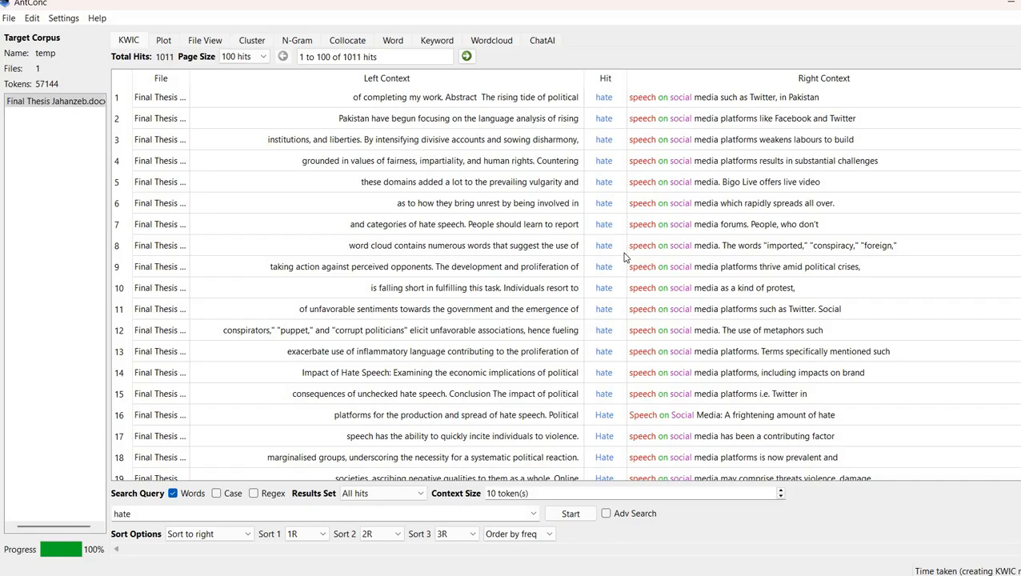
pyautogui.scroll(-20, 496, 377)
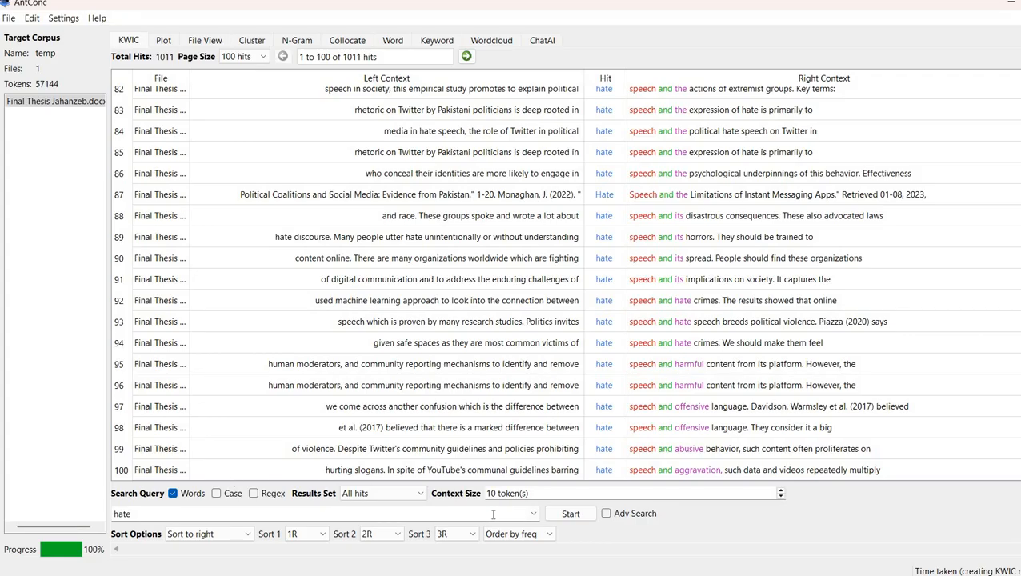
pyautogui.scroll(20, 356, 332)
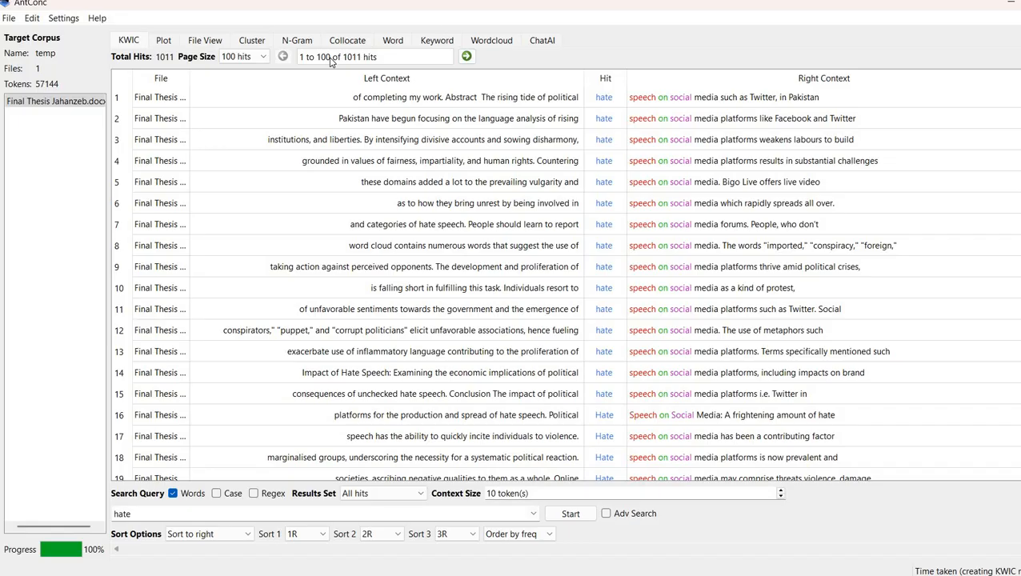
# - Set the KWIC page size to 5000 hits and review the full list of concordance lines
pyautogui.click(259, 59)
pyautogui.click(238, 138)
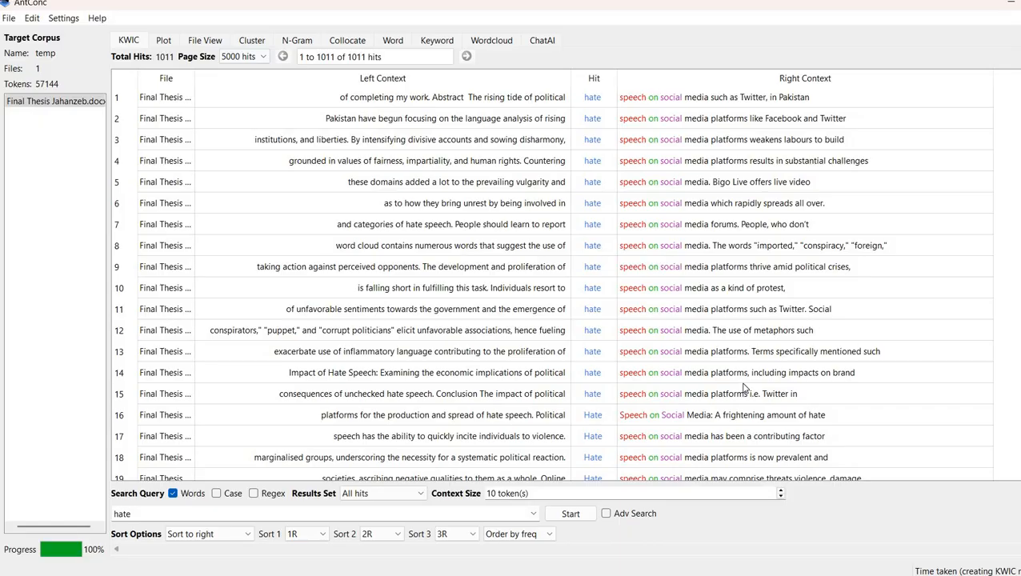
pyautogui.scroll(-20, 743, 388)
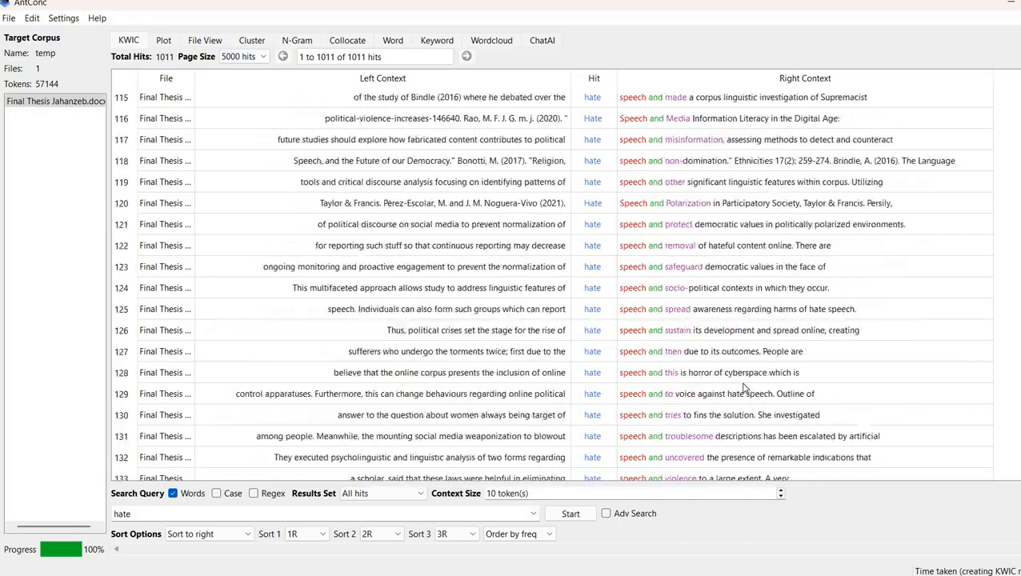
pyautogui.scroll(-20, 743, 388)
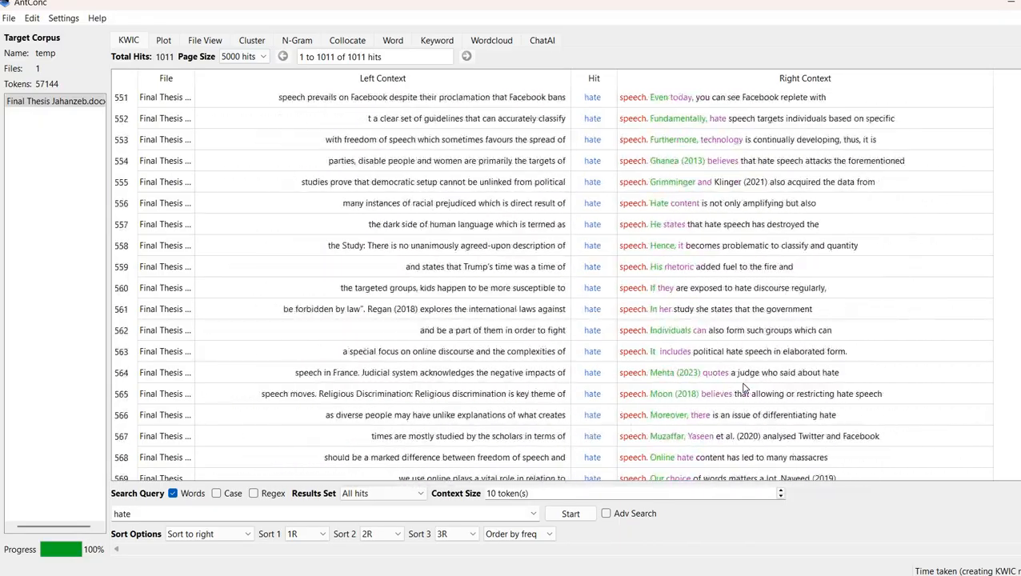
pyautogui.scroll(-20, 743, 388)
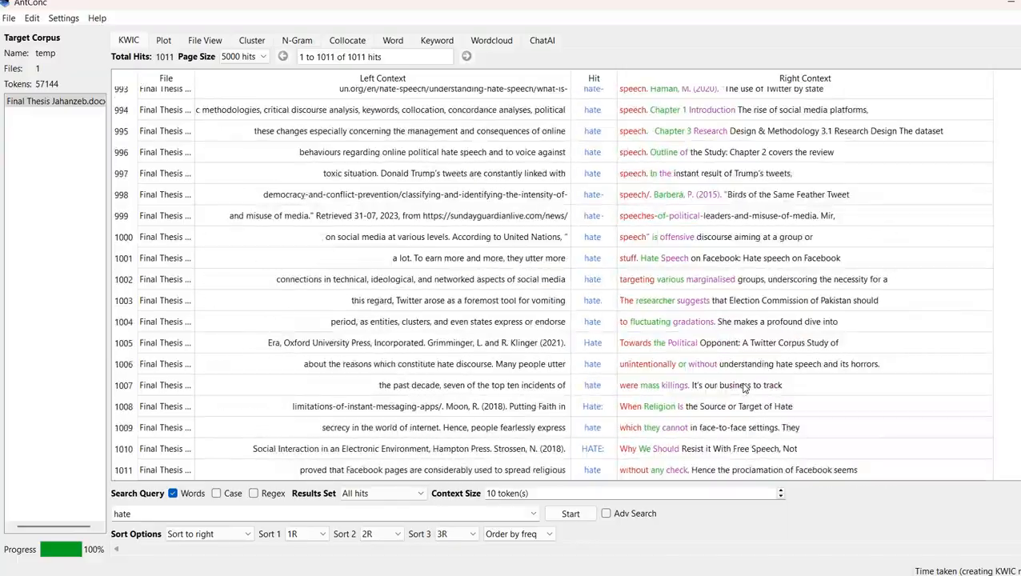
pyautogui.scroll(20, 743, 388)
pyautogui.scroll(20, 743, 388)
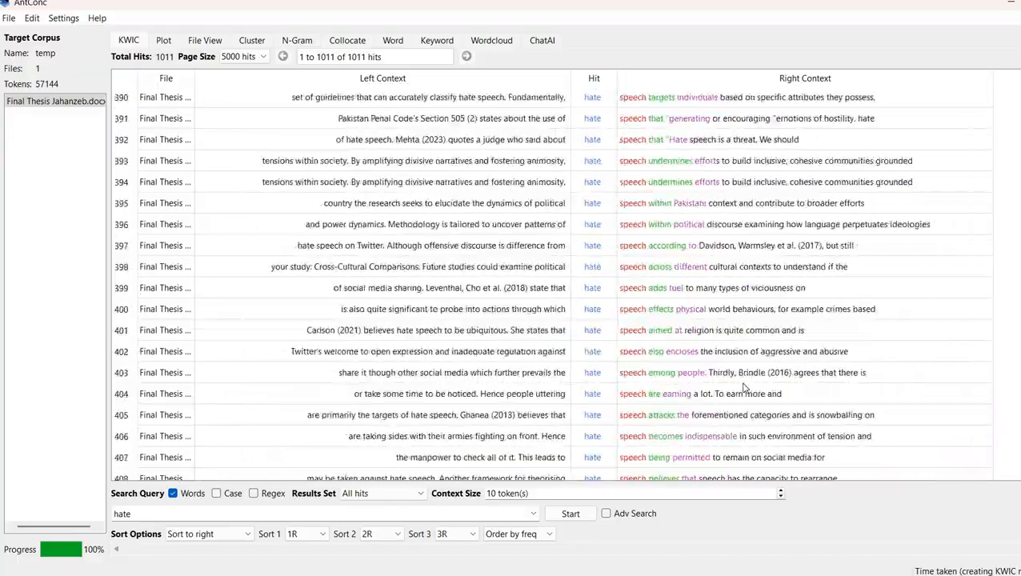
pyautogui.scroll(16, 743, 388)
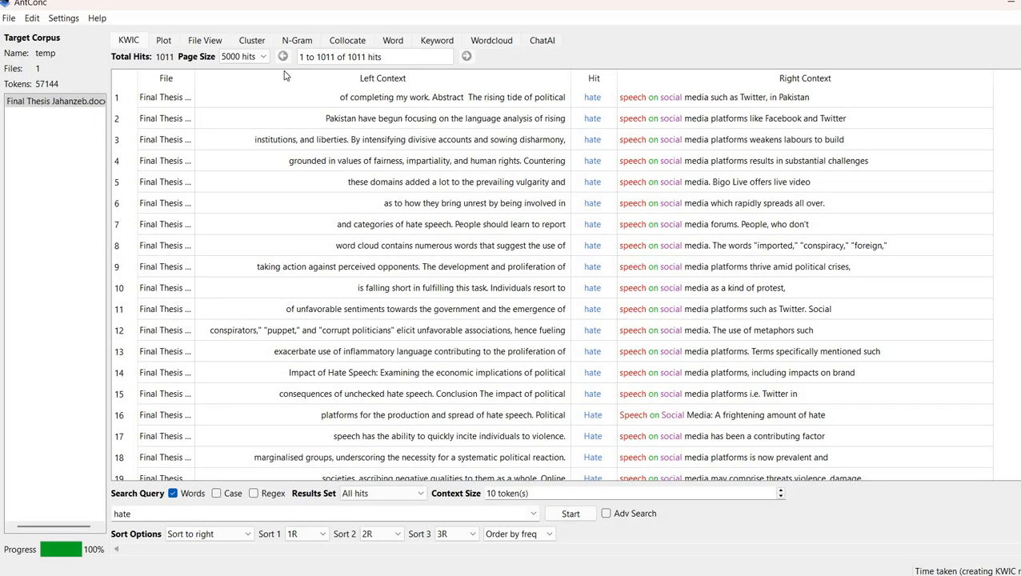
# - Generate the dispersion plot for "hate" and open one of its plotted hits in the file text
pyautogui.click(163, 41)
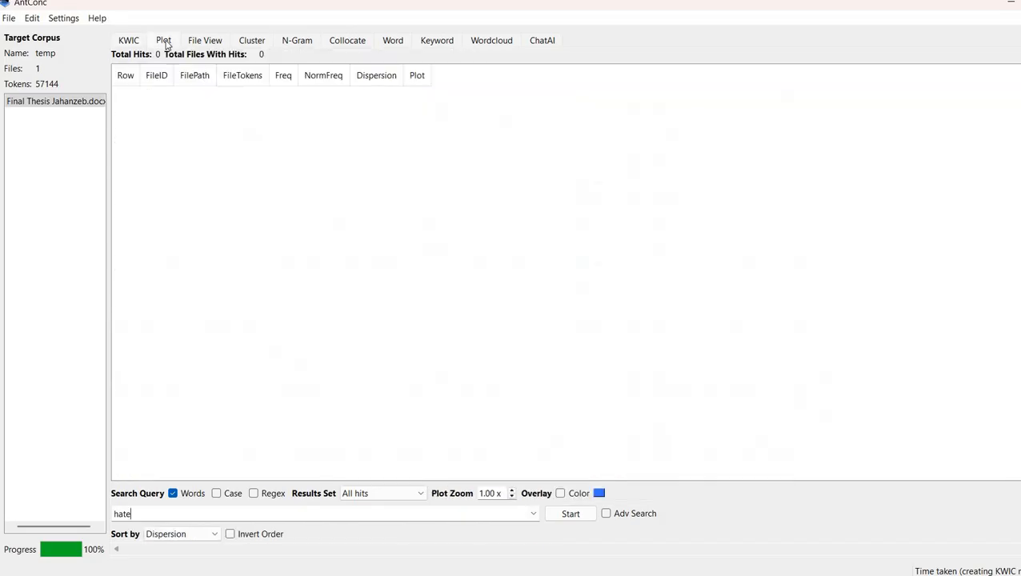
pyautogui.click(578, 516)
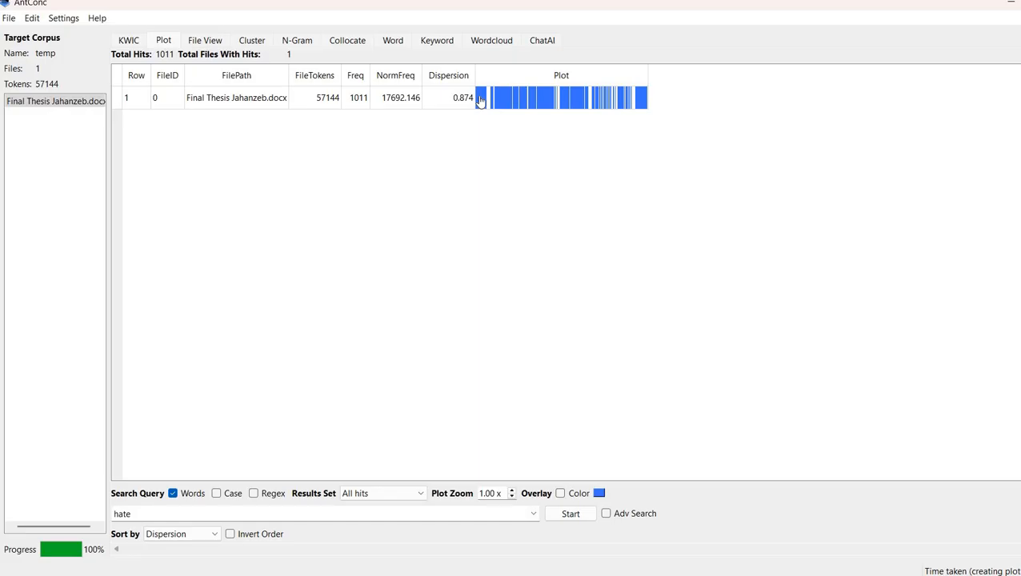
pyautogui.click(596, 100)
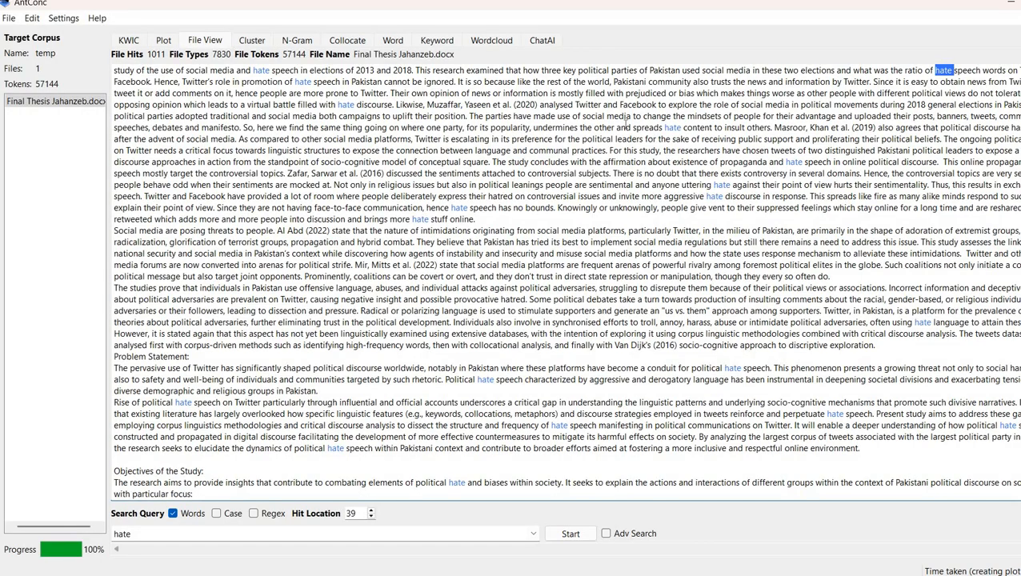
# - Examine the highlighted occurrences of "hate" in context throughout the thesis text
pyautogui.scroll(9, 627, 123)
pyautogui.scroll(6, 625, 123)
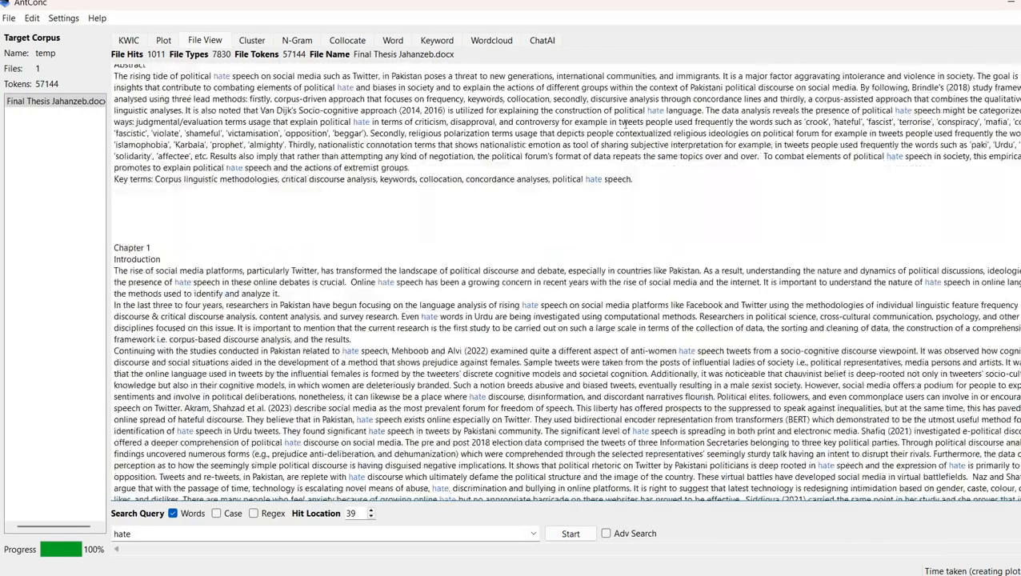
pyautogui.scroll(-12, 626, 123)
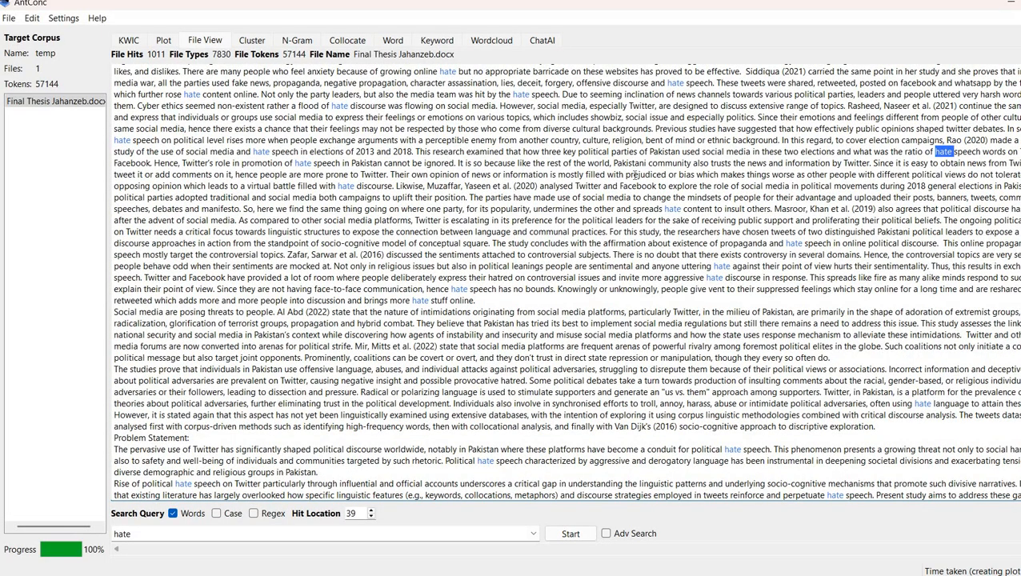
pyautogui.scroll(-20, 645, 264)
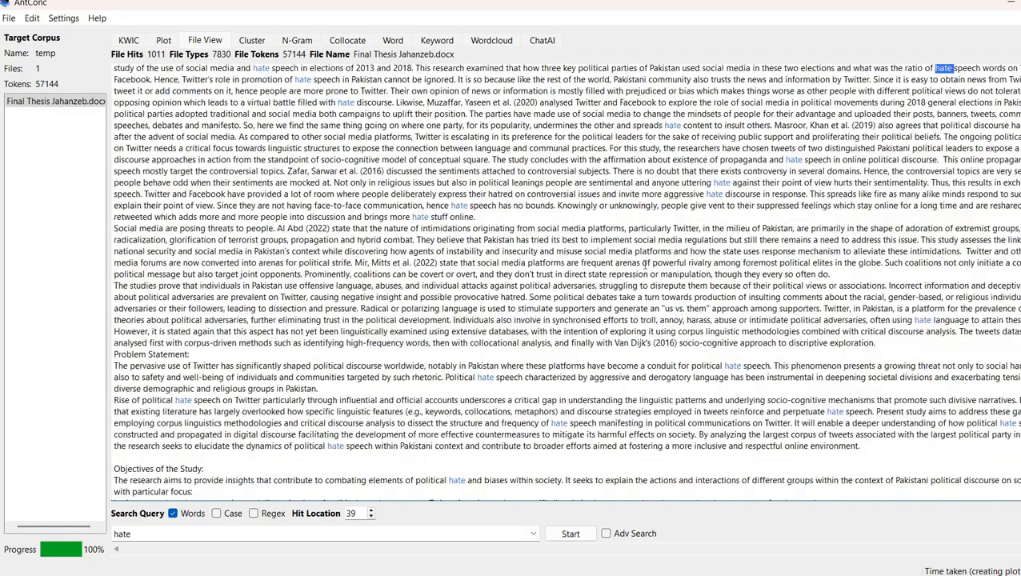
pyautogui.scroll(-20, 645, 264)
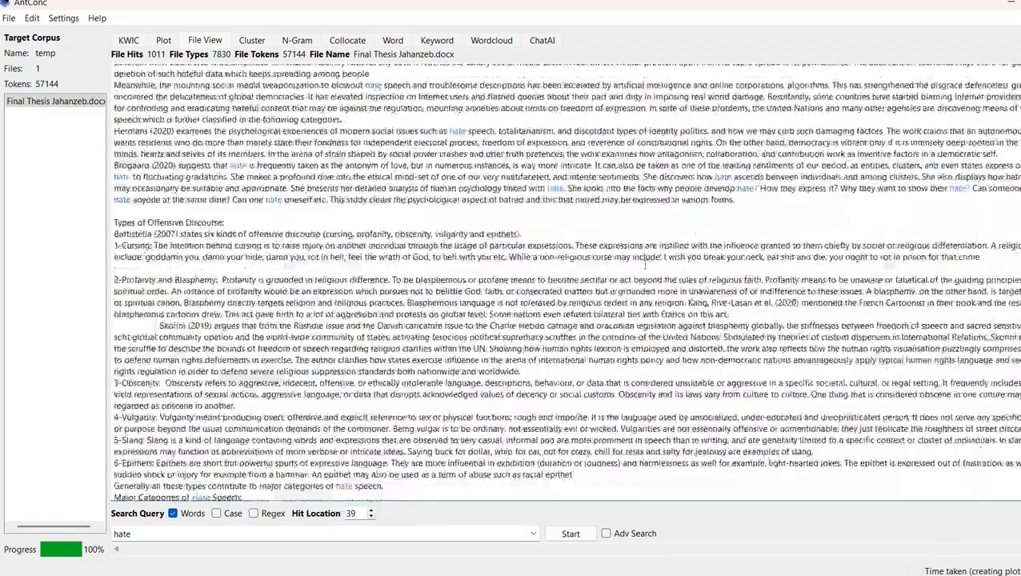
pyautogui.scroll(10, 205, 64)
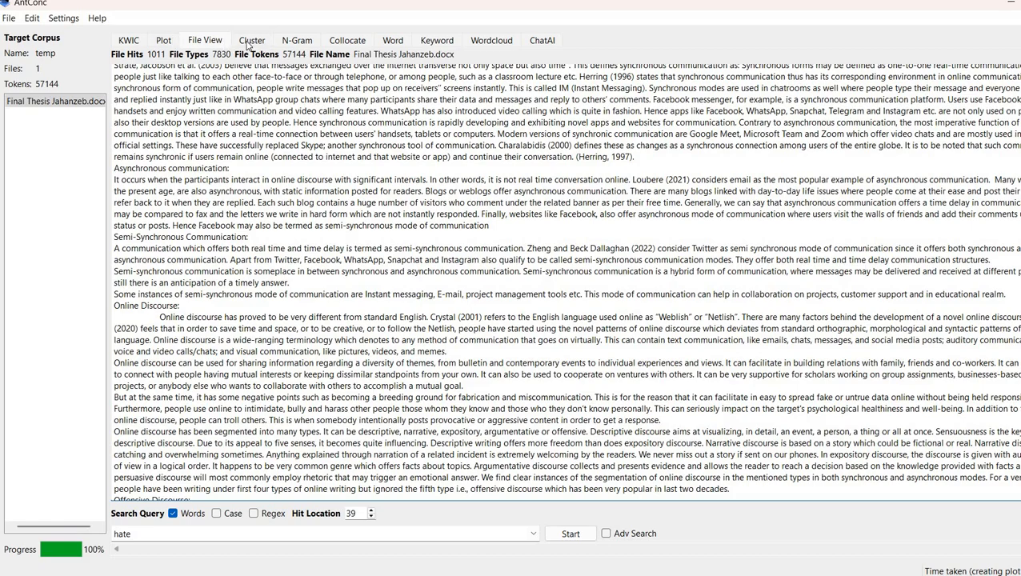
# - Generate the cluster list and the n-gram list for "hate"
pyautogui.click(250, 41)
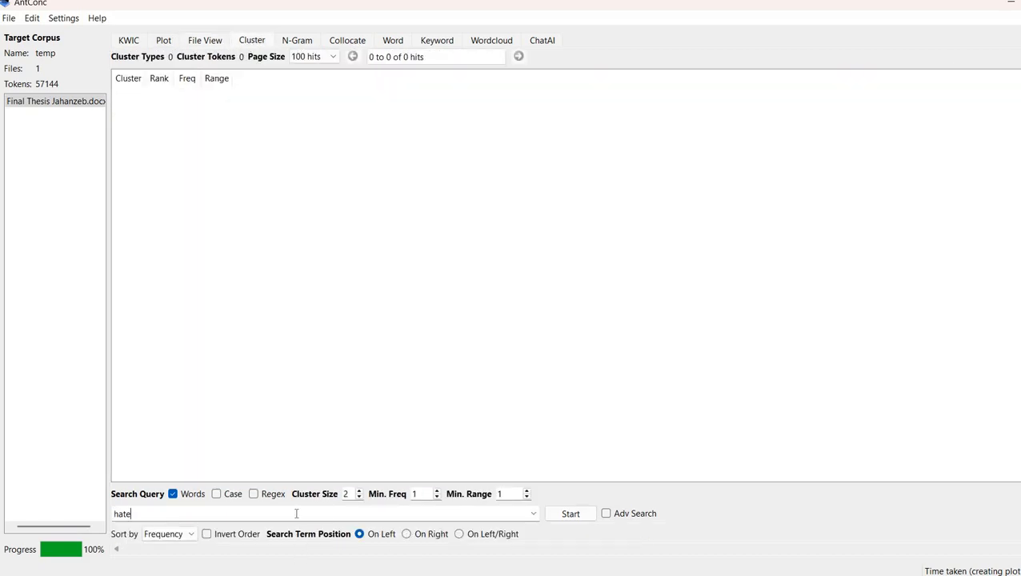
pyautogui.click(570, 514)
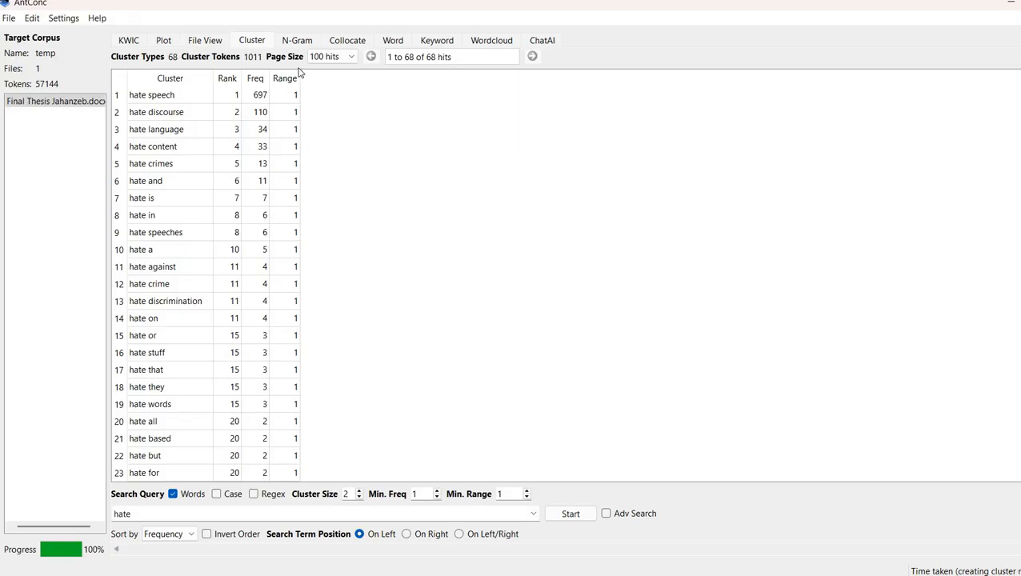
pyautogui.click(300, 42)
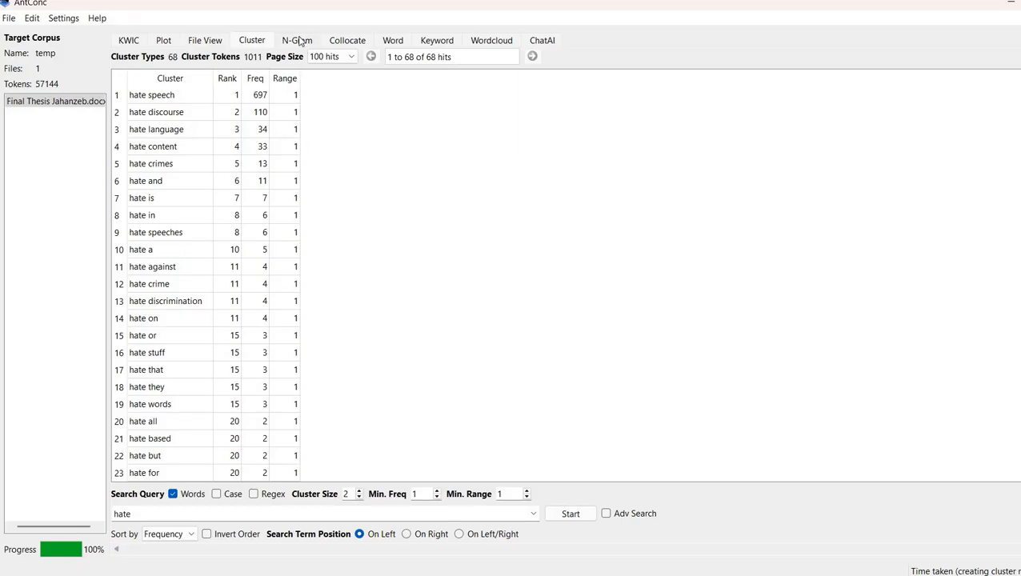
pyautogui.click(570, 514)
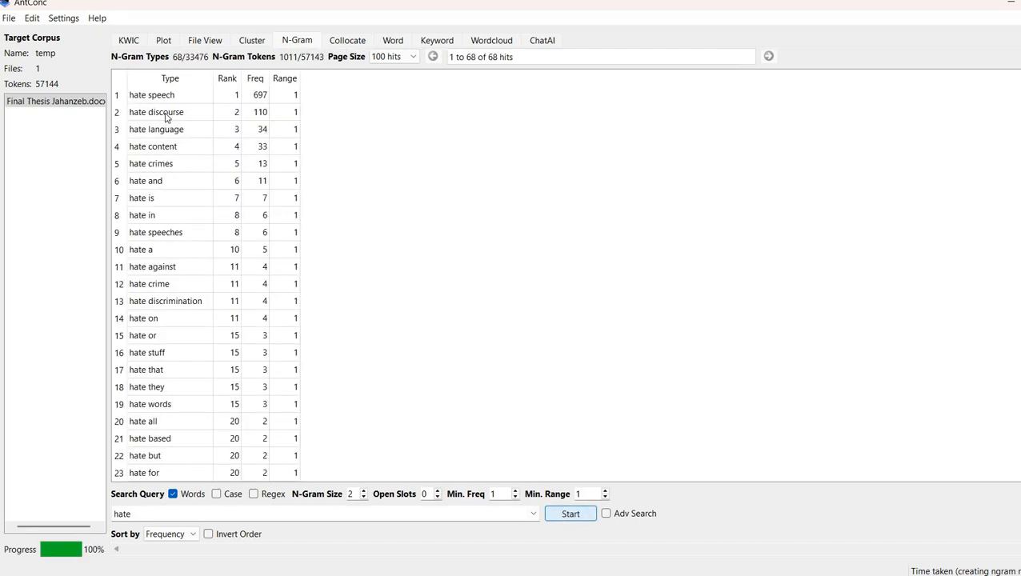
# - Compare the cluster and n-gram lists, and generate the collocate list and the word list entry for "hate"
pyautogui.click(253, 42)
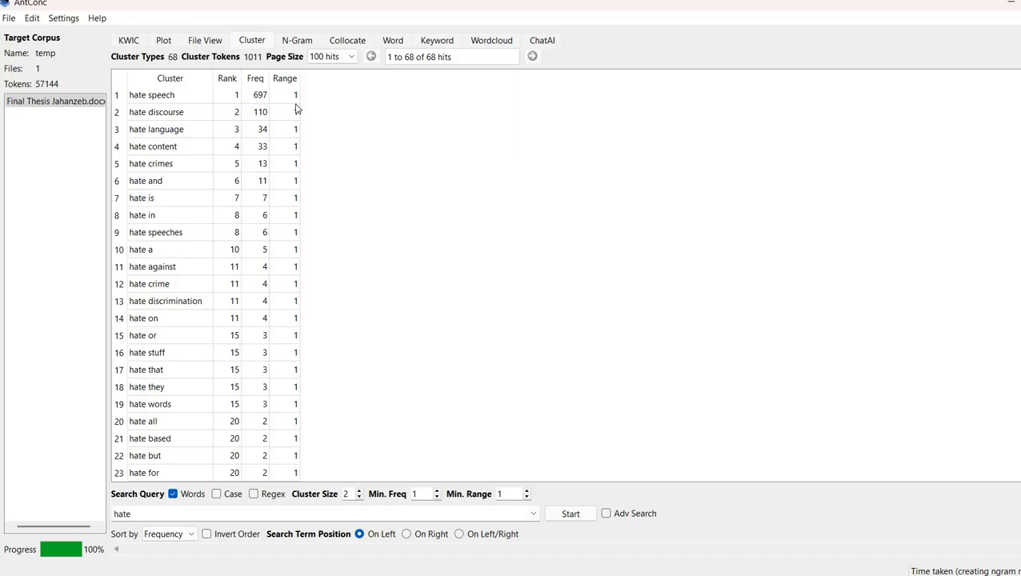
pyautogui.click(299, 42)
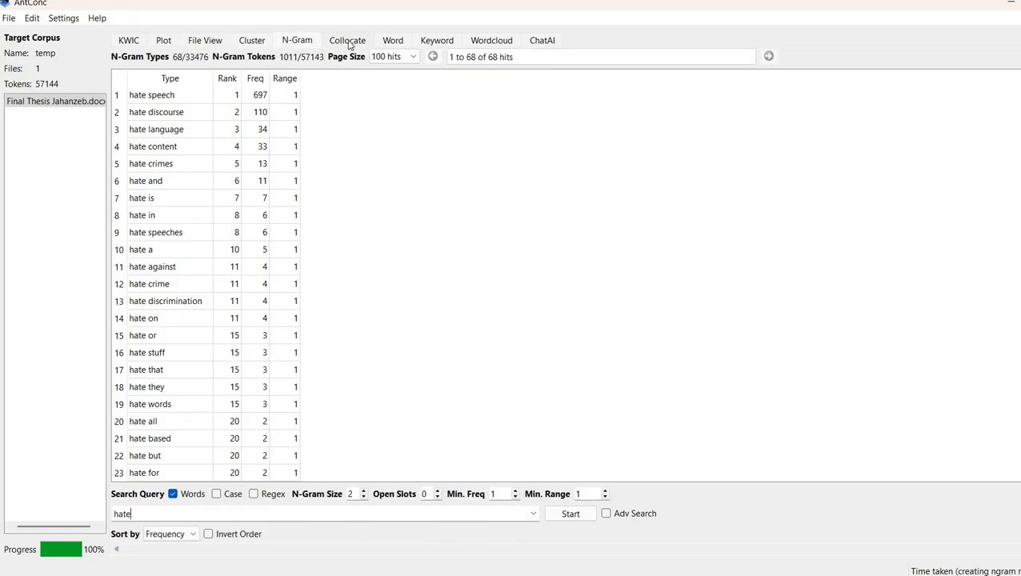
pyautogui.click(347, 40)
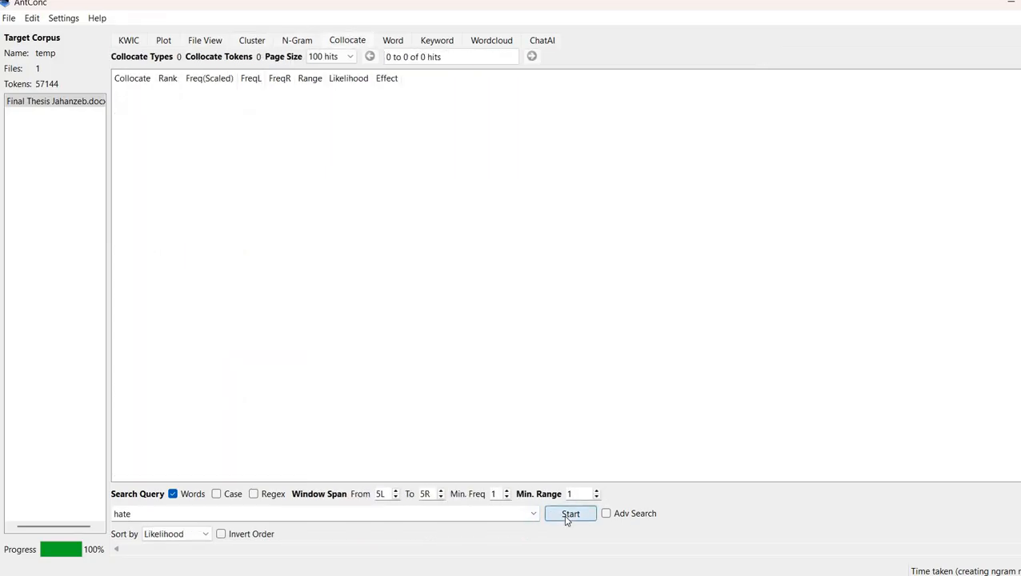
pyautogui.click(565, 518)
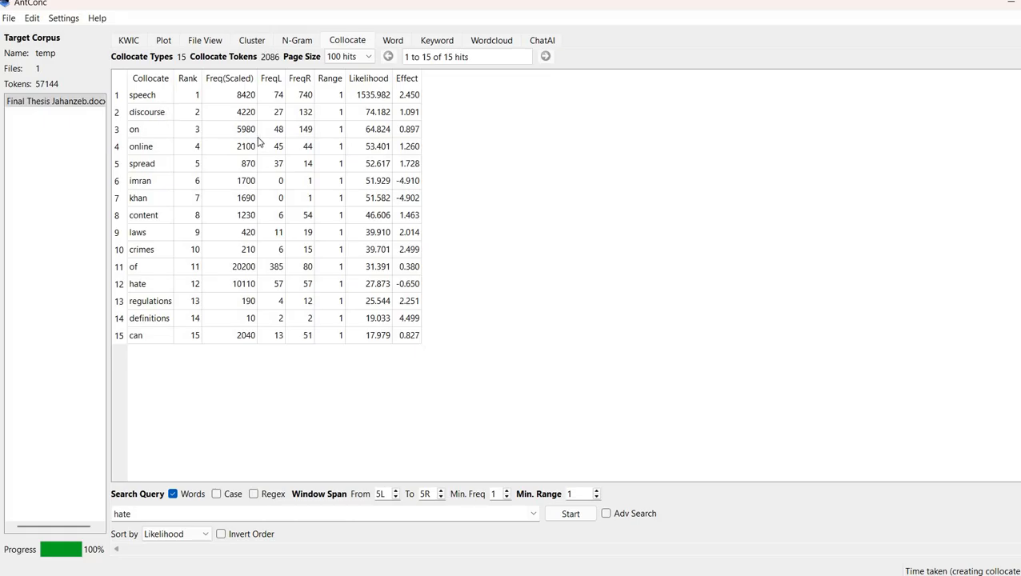
pyautogui.click(392, 45)
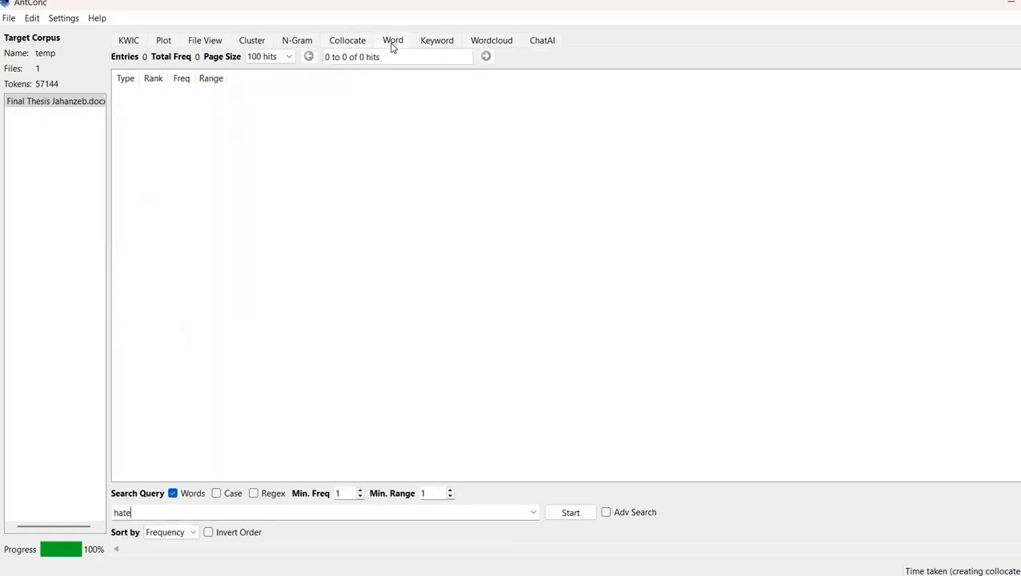
pyautogui.click(570, 514)
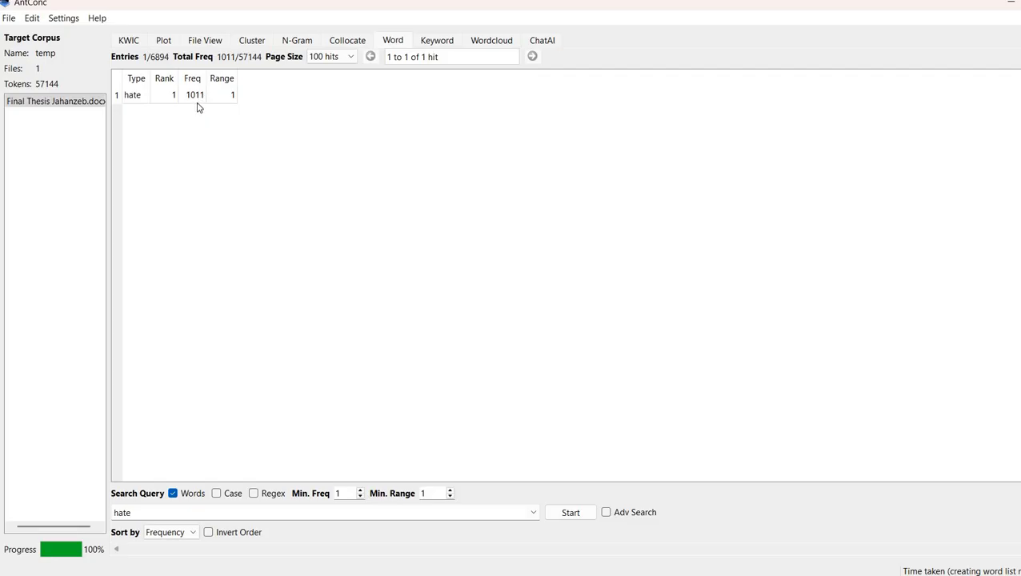
# - Clear the search term, generate the full word list of the thesis and select the frequency of "hate"
pyautogui.click(199, 512)
pyautogui.press('BackSpace')
pyautogui.press('BackSpace')
pyautogui.press('BackSpace')
pyautogui.press('BackSpace')
pyautogui.click(569, 514)
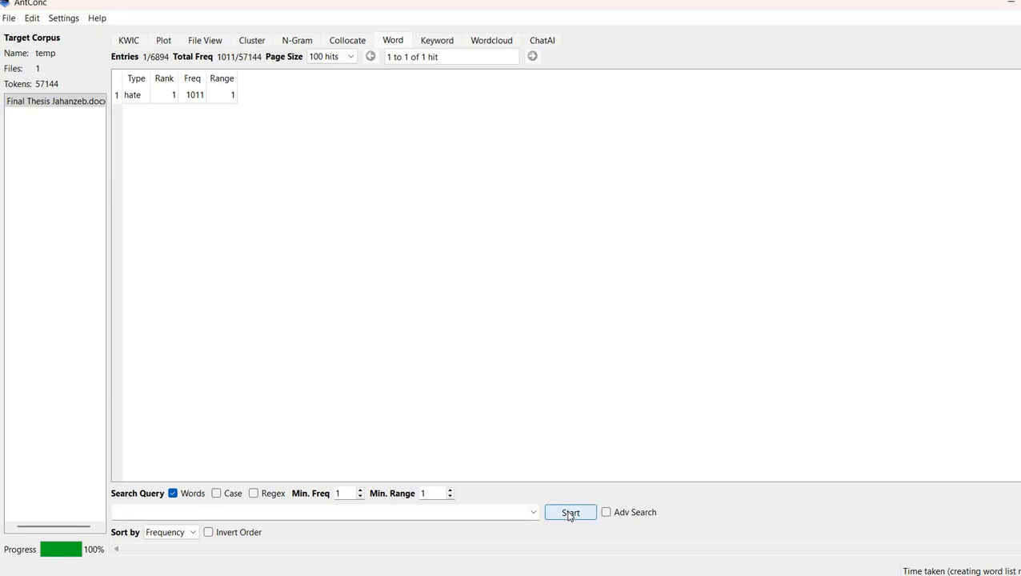
pyautogui.click(570, 513)
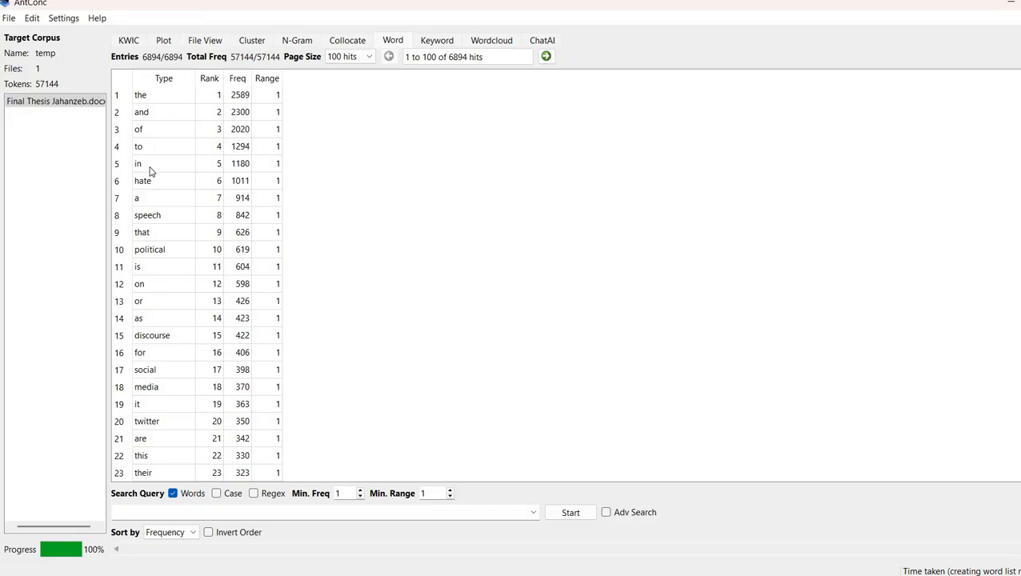
pyautogui.click(230, 182)
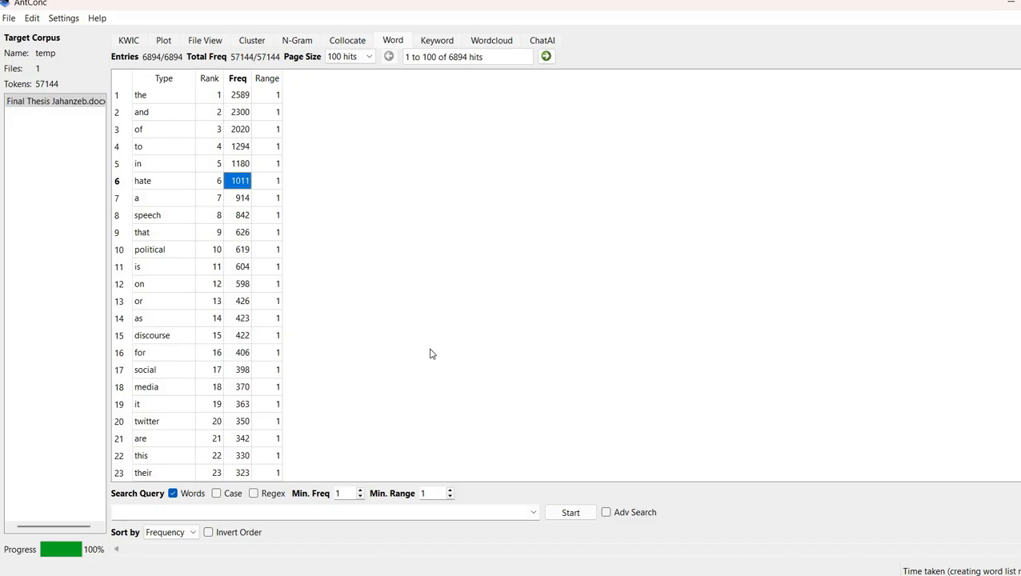
# - Try to generate the collocate list without a search term
pyautogui.click(345, 40)
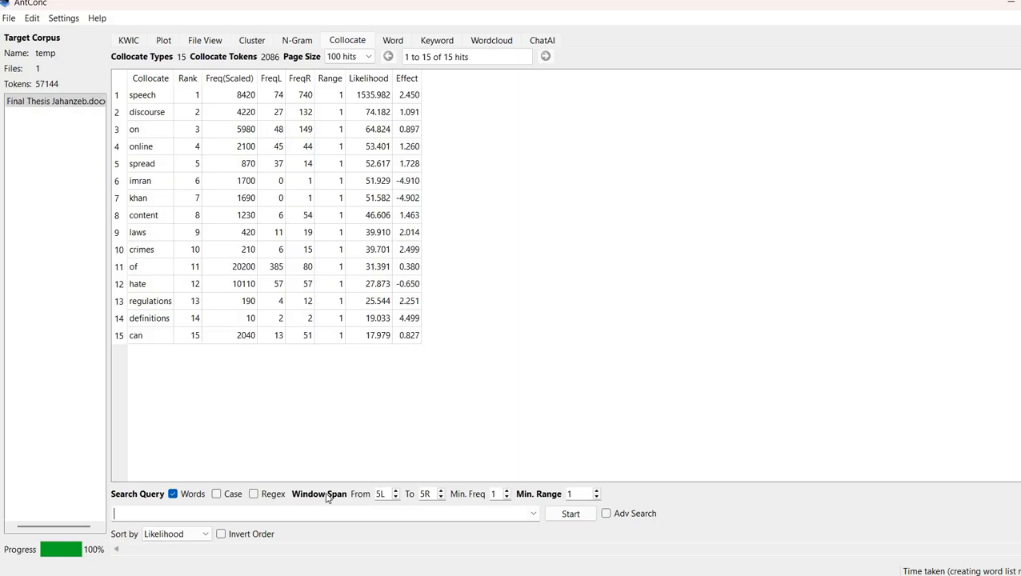
pyautogui.click(568, 515)
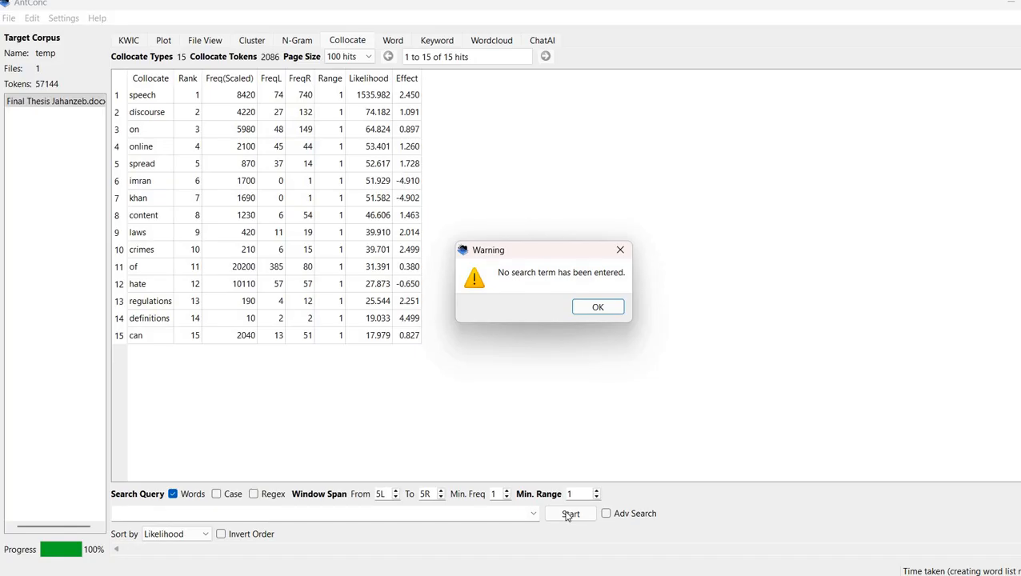
pyautogui.click(596, 310)
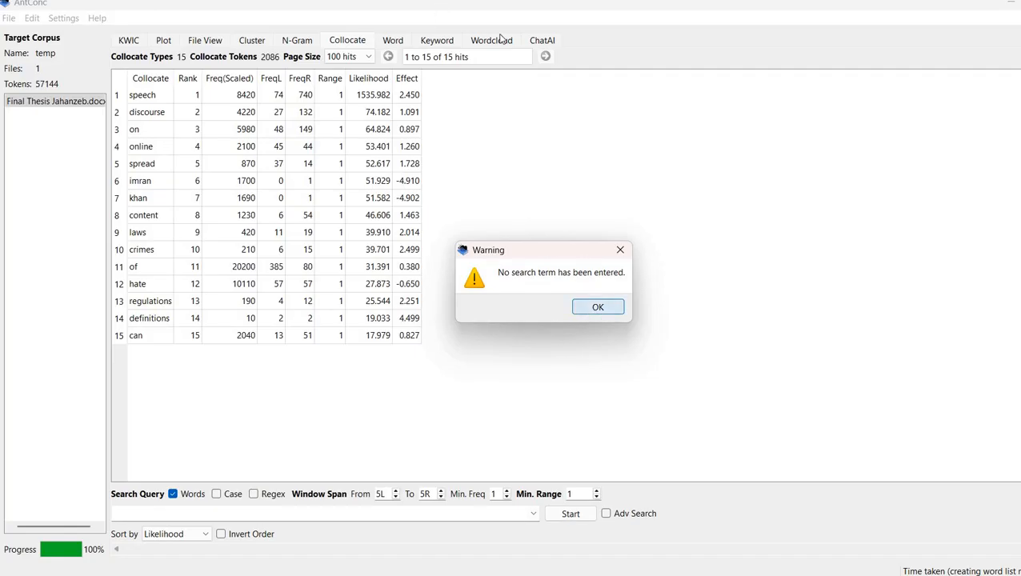
# - Generate a word cloud from the Scratchpad source and replace it with one based on the Word results
pyautogui.click(501, 42)
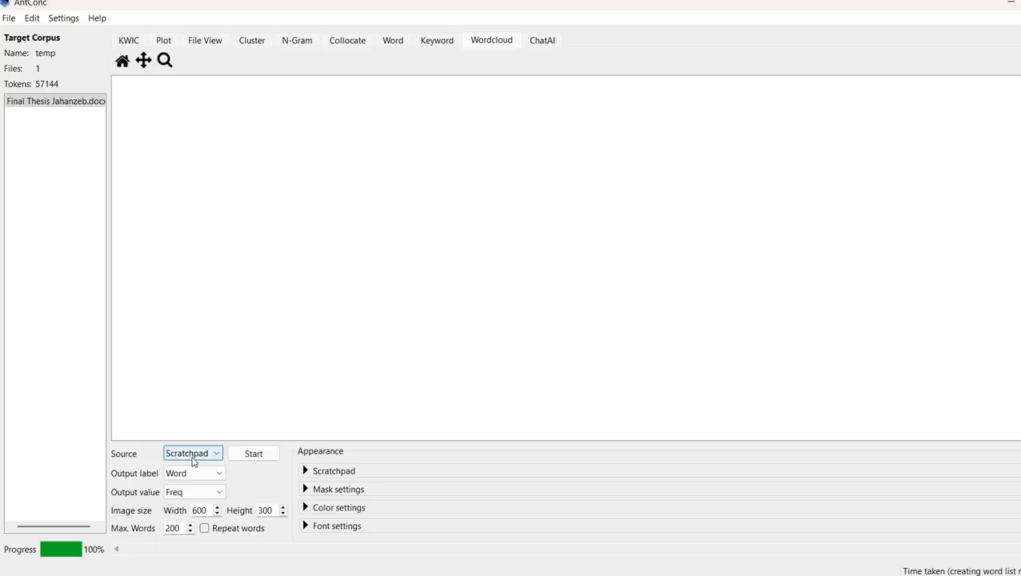
pyautogui.click(244, 458)
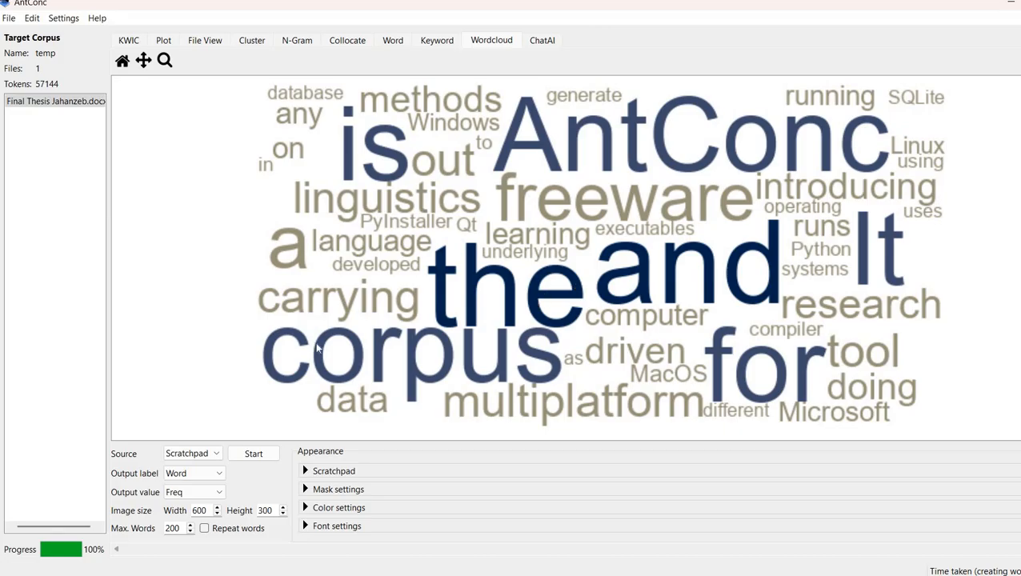
pyautogui.click(192, 454)
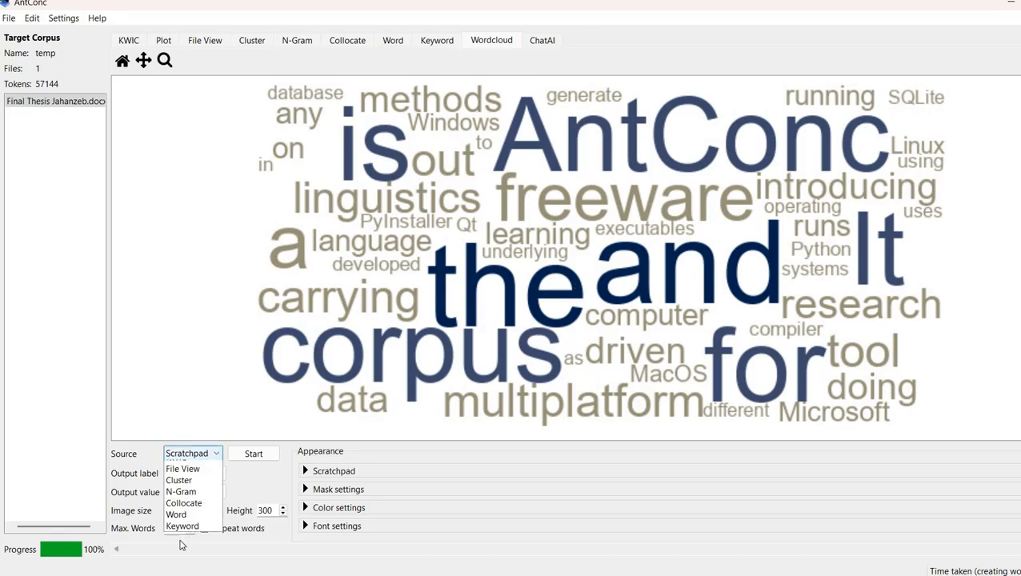
pyautogui.click(180, 536)
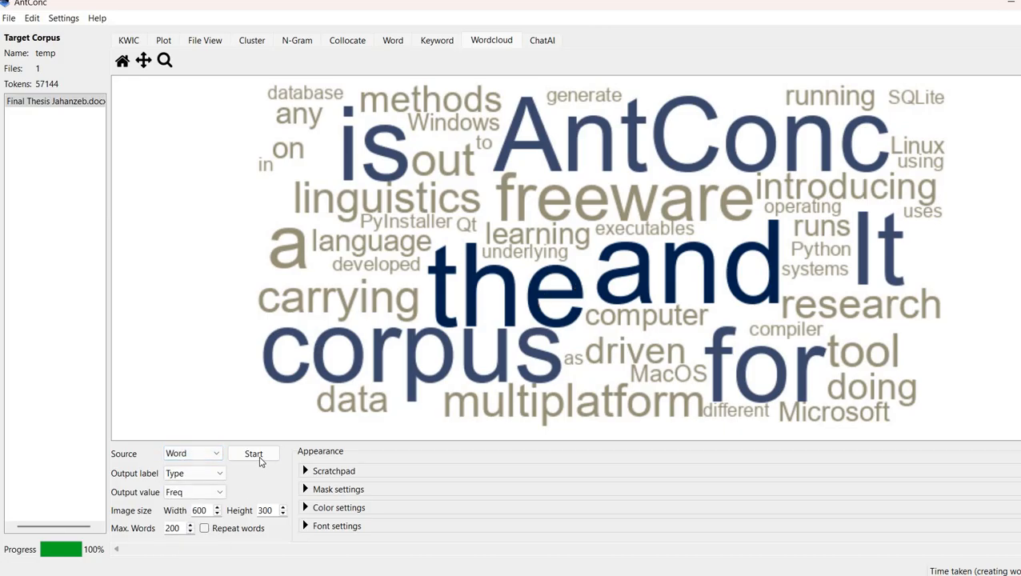
pyautogui.click(259, 460)
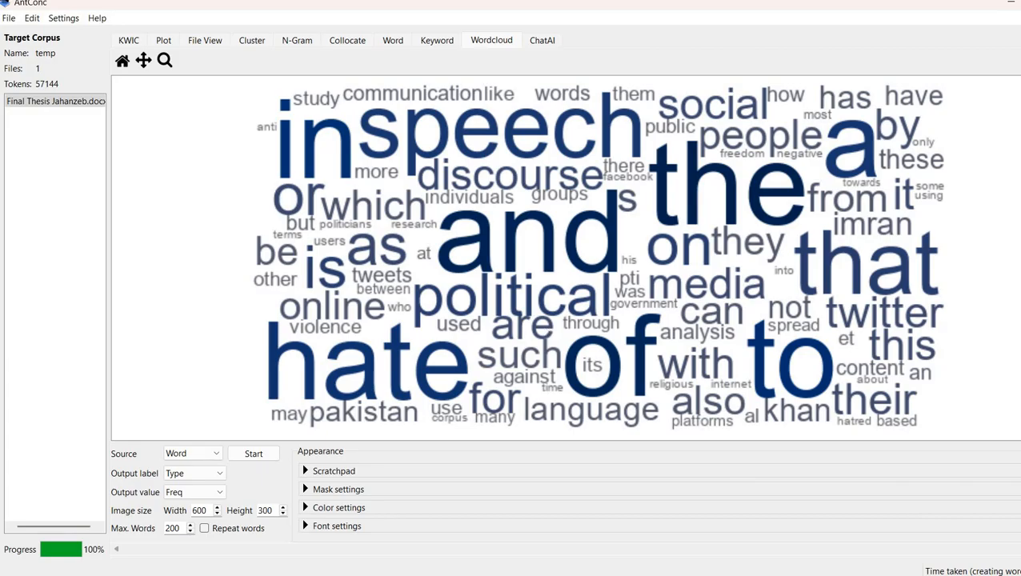
# - Open the Corpus Manager and display its reference corpus settings
pyautogui.click(9, 19)
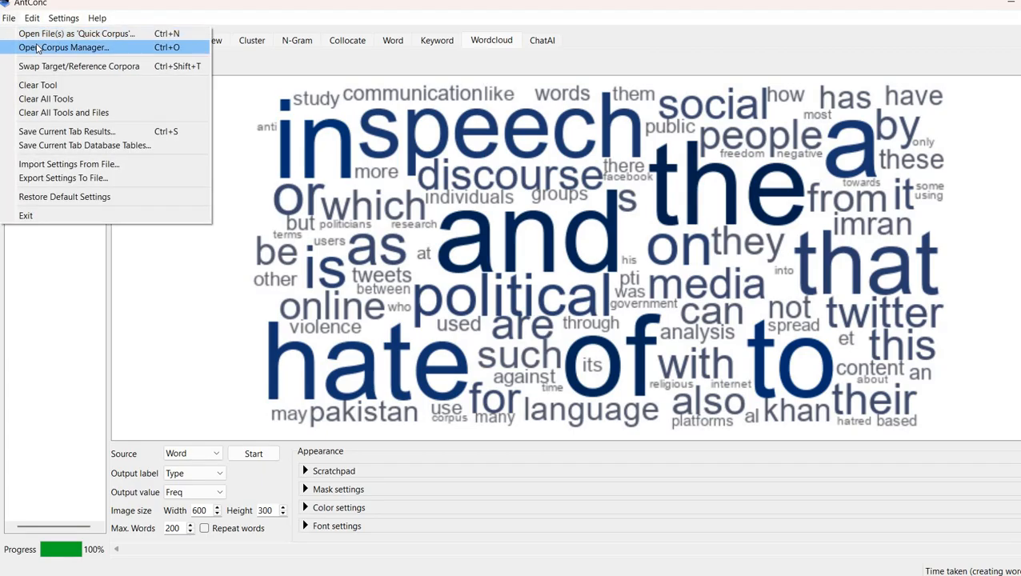
pyautogui.click(37, 49)
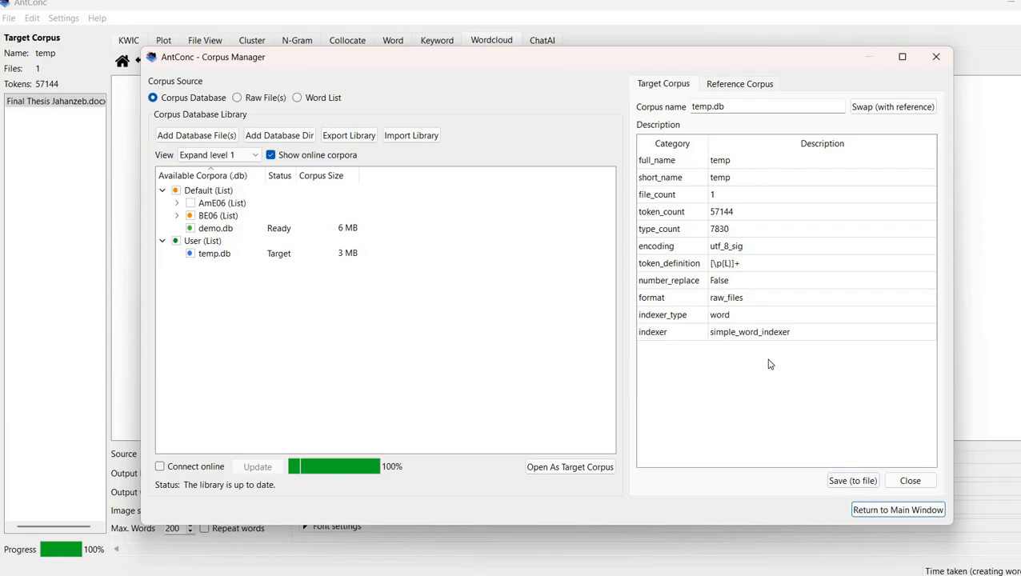
pyautogui.click(728, 84)
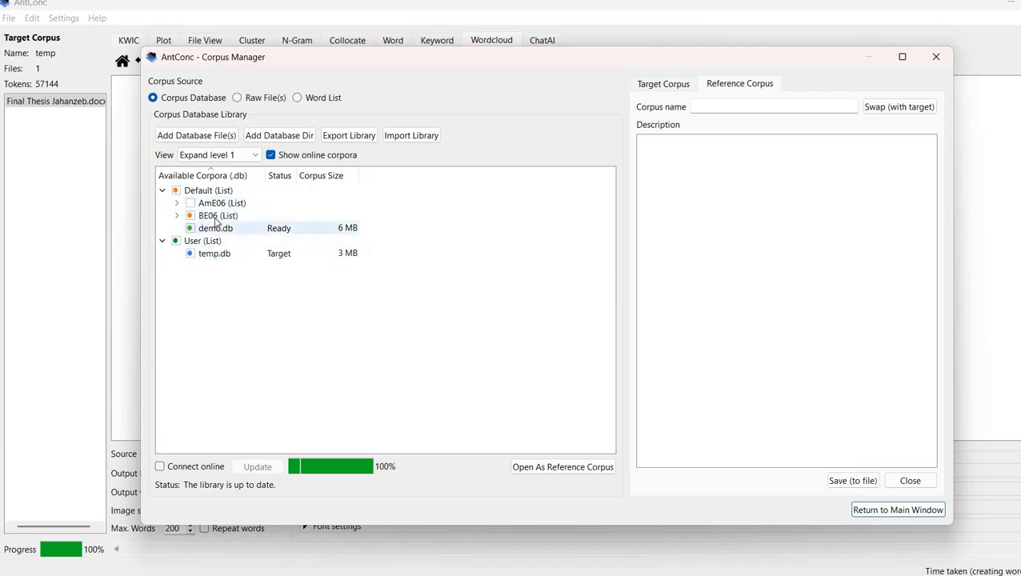
# - Expand the BE06 list, mark BE06.db and the BE06_A and BE06_B databases for download, and close the Corpus Manager
pyautogui.click(215, 218)
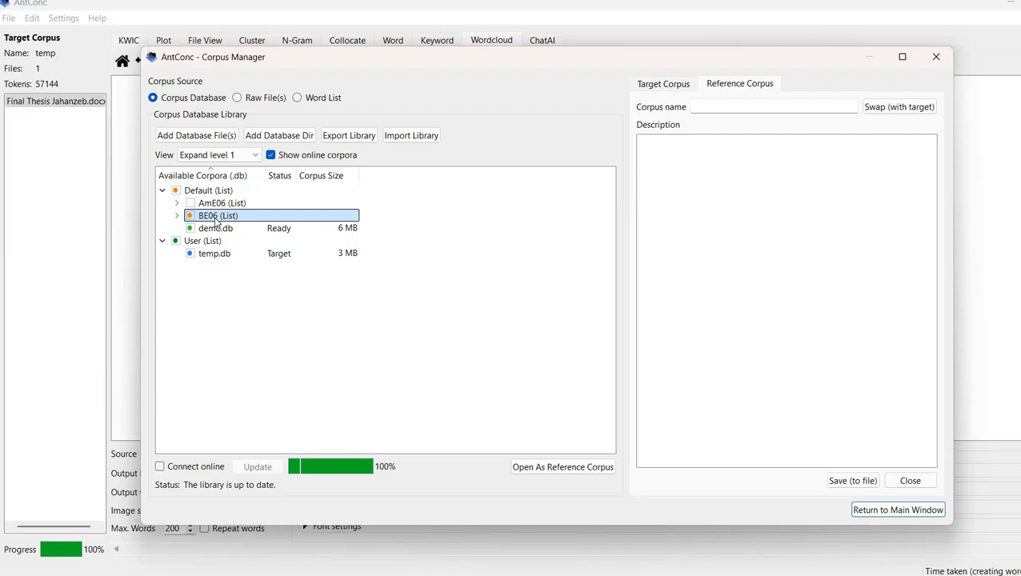
pyautogui.doubleClick(216, 217)
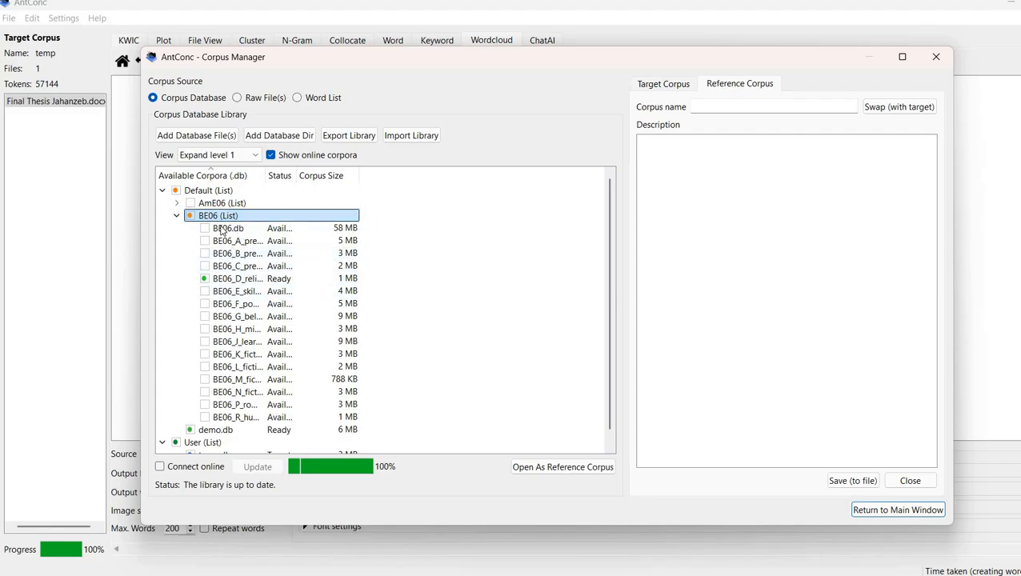
pyautogui.click(204, 229)
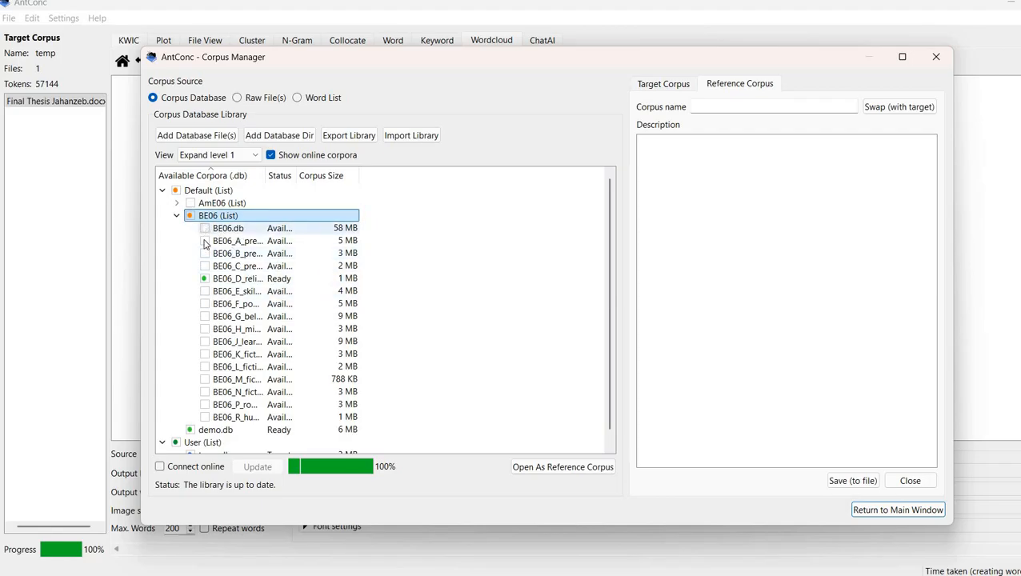
pyautogui.click(204, 241)
pyautogui.click(204, 254)
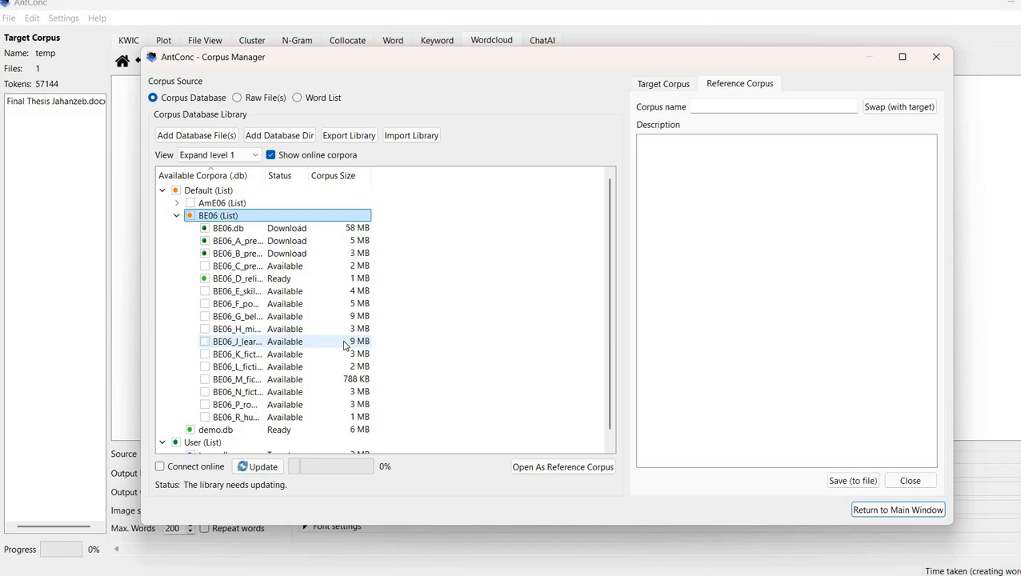
pyautogui.click(949, 61)
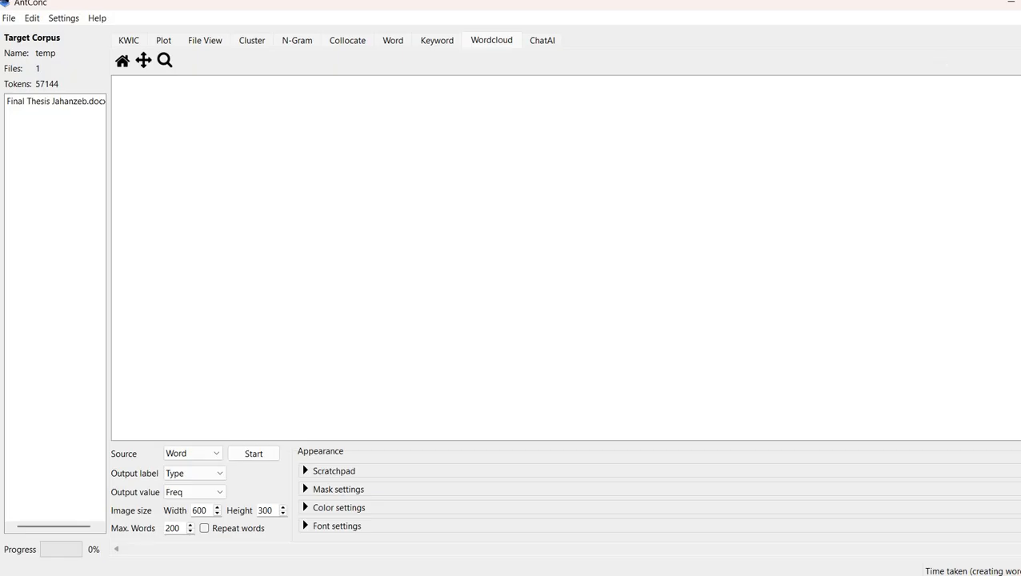
pyautogui.click(34, 19)
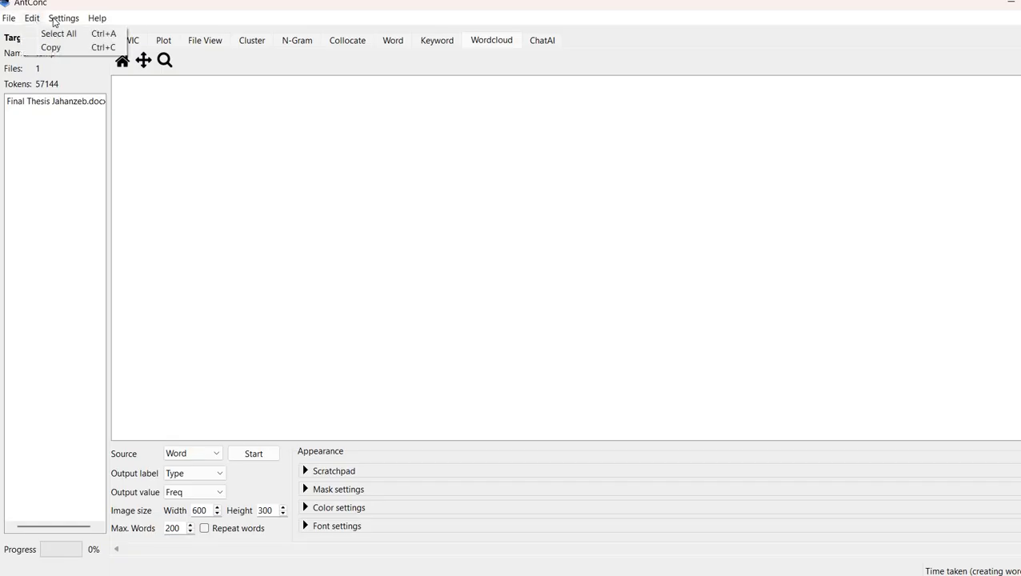
pyautogui.click(13, 20)
pyautogui.click(13, 20)
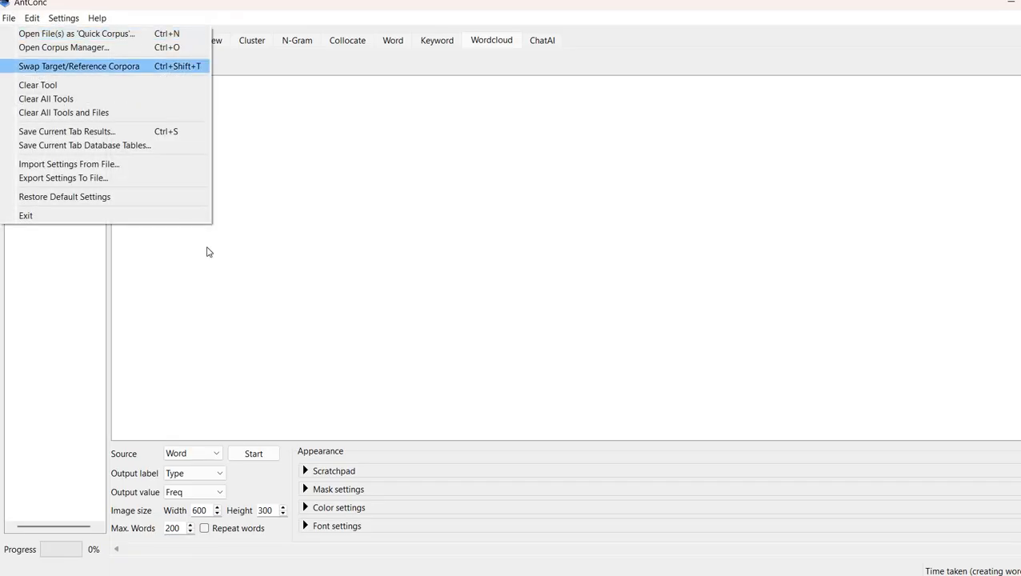
pyautogui.click(295, 271)
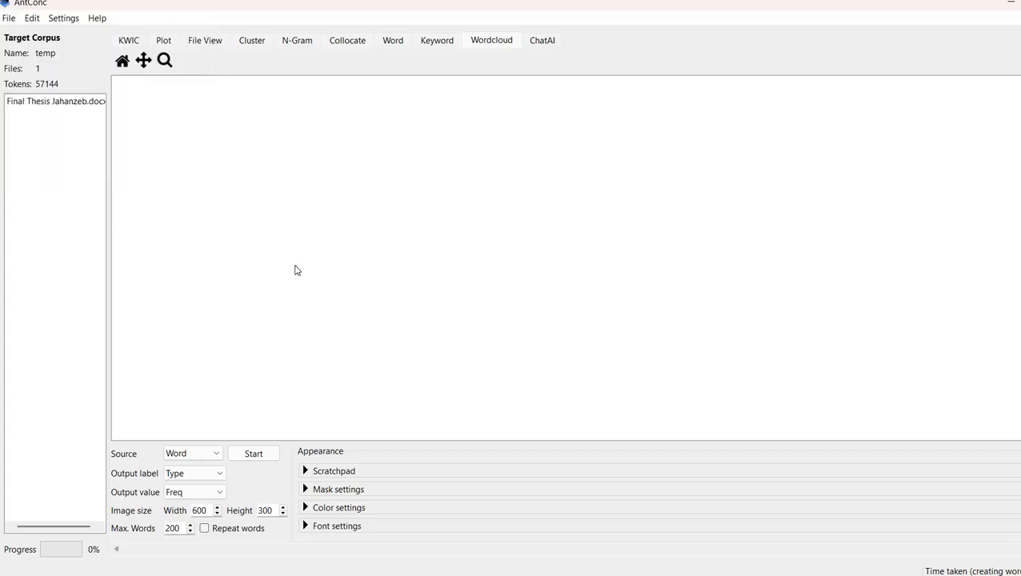